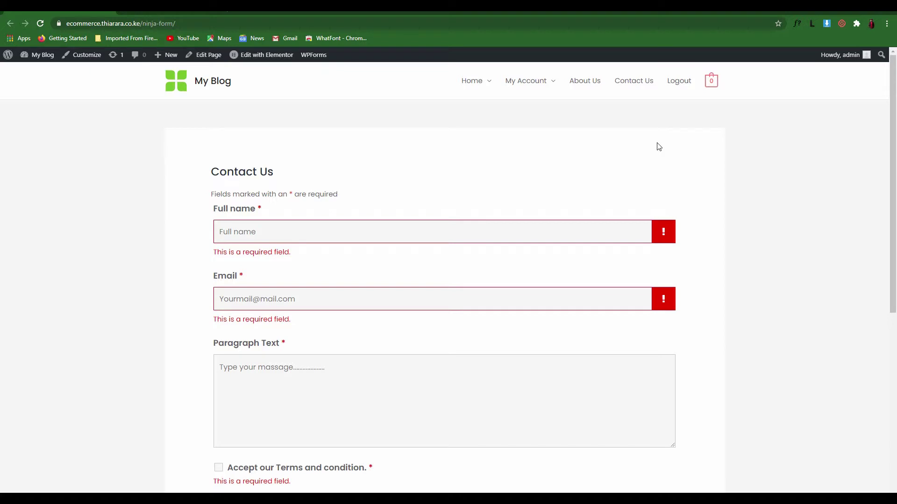
Step: Open the page for adding plugins in the site's admin dashboard and search for "ninja form"
{"action": "scroll", "coordinate": [460, 246], "scroll_direction": "down", "scroll_amount": 3}
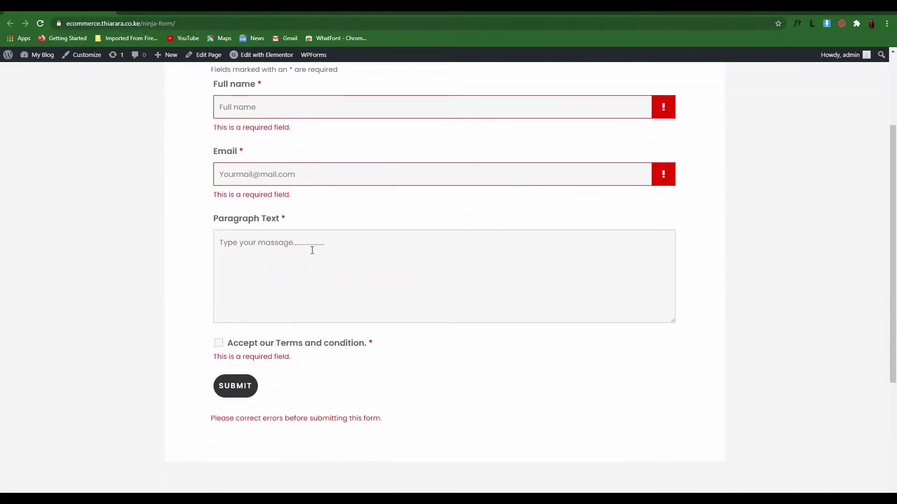
{"action": "scroll", "coordinate": [241, 409], "scroll_direction": "up", "scroll_amount": 3}
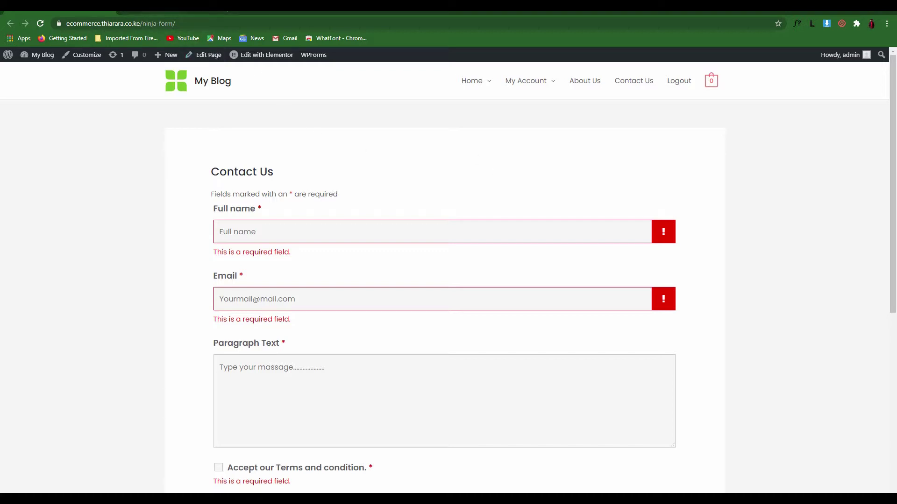
{"action": "left_click", "coordinate": [171, 9]}
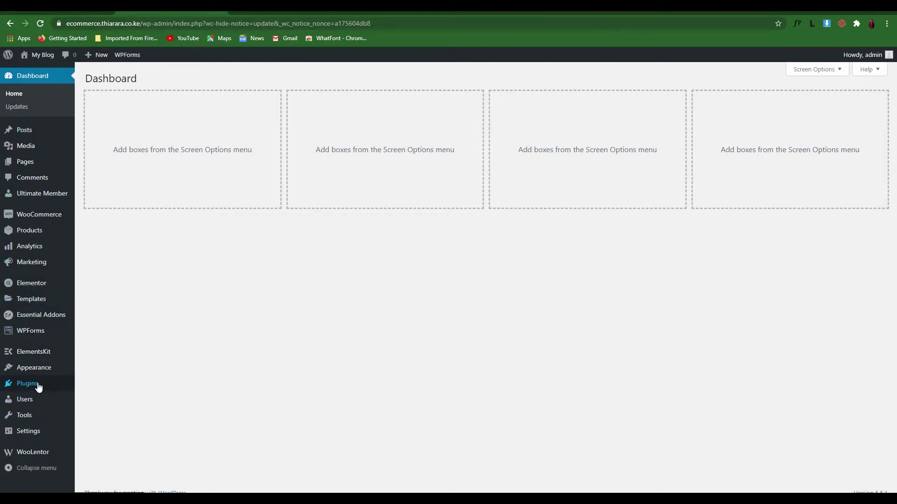
{"action": "mouse_move", "coordinate": [45, 388]}
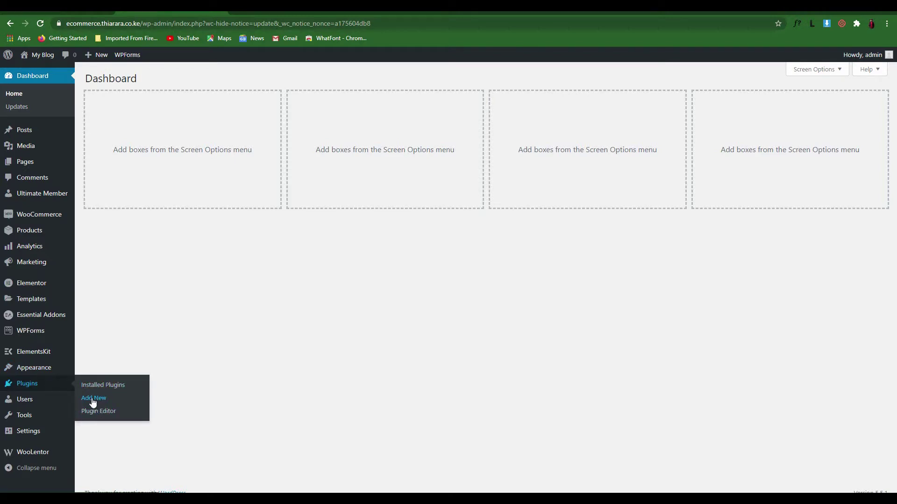
{"action": "left_click", "coordinate": [95, 402]}
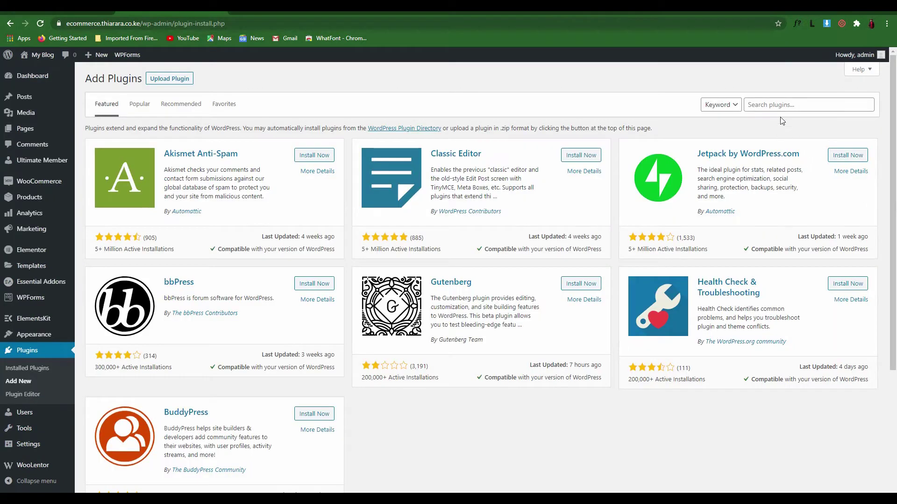
{"action": "left_click", "coordinate": [781, 106]}
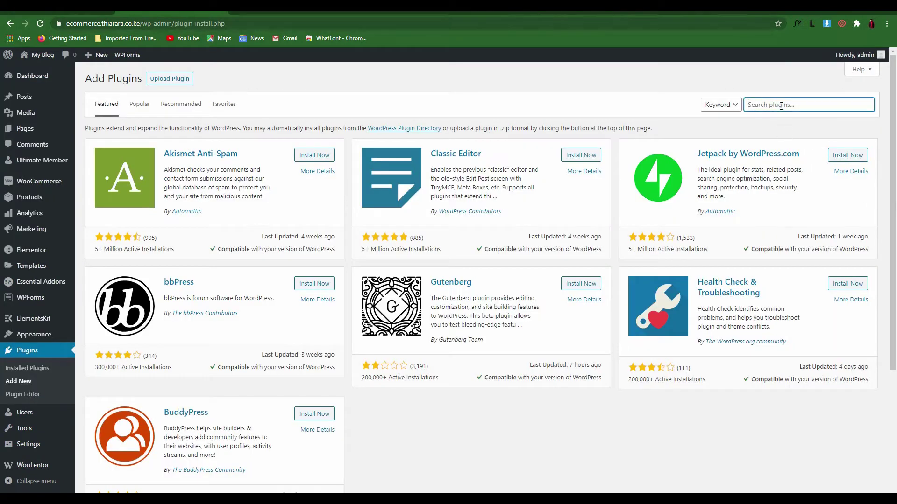
{"action": "type", "text": "ninja form"}
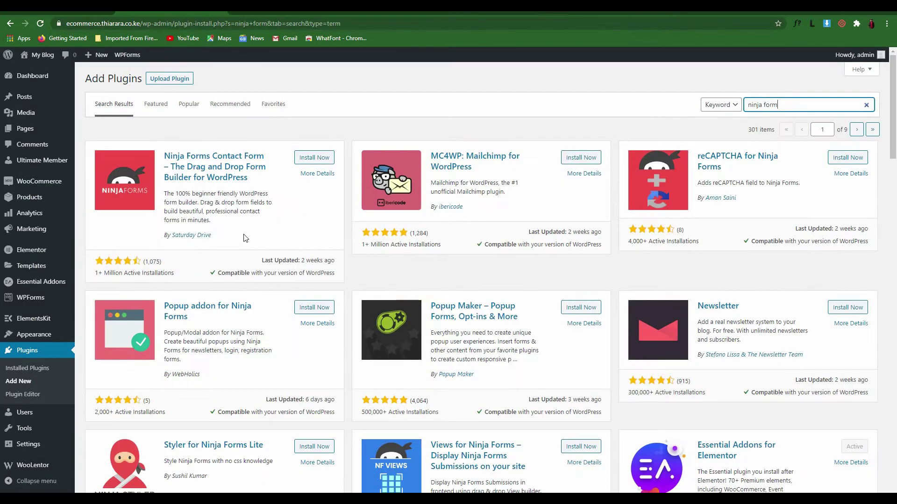
Step: Examine the author, star rating and active installations of the Ninja Forms Contact Form plugin
{"action": "left_click_drag", "start_coordinate": [231, 237], "coordinate": [169, 235]}
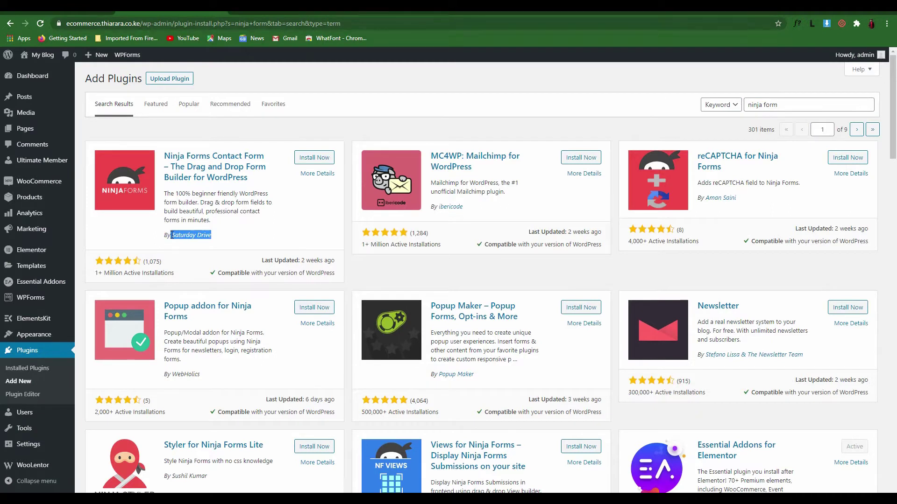
{"action": "left_click", "coordinate": [181, 267]}
{"action": "left_click_drag", "start_coordinate": [91, 274], "coordinate": [126, 271]}
{"action": "left_click", "coordinate": [188, 269]}
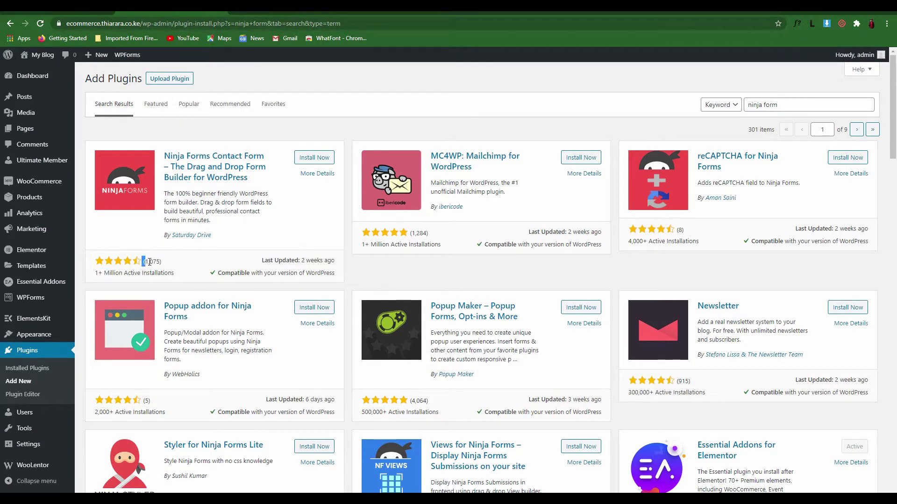
{"action": "left_click", "coordinate": [176, 264]}
{"action": "mouse_move", "coordinate": [142, 262]}
{"action": "left_mouse_down"}
{"action": "mouse_move", "coordinate": [157, 260]}
{"action": "mouse_move", "coordinate": [150, 262]}
{"action": "left_mouse_up"}
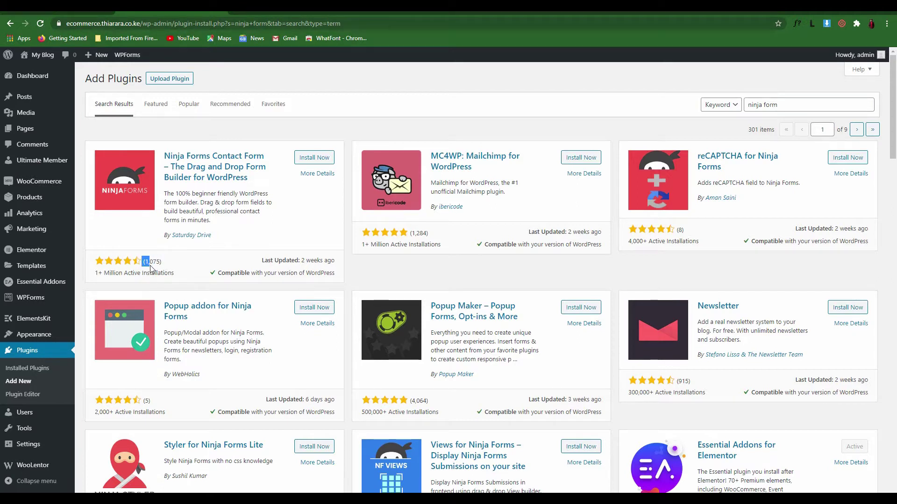
{"action": "left_click", "coordinate": [181, 262]}
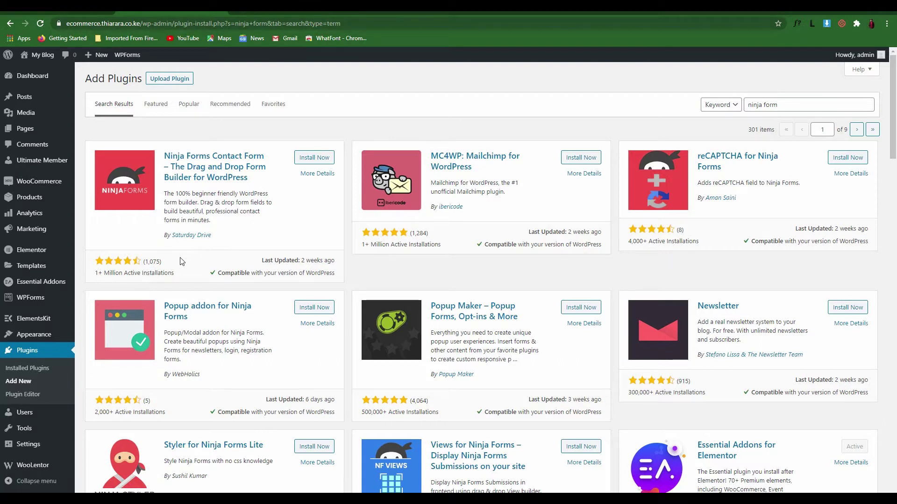
Step: Install and activate the Ninja Forms Contact Form plugin and check it in the installed plugins list
{"action": "left_click", "coordinate": [317, 162]}
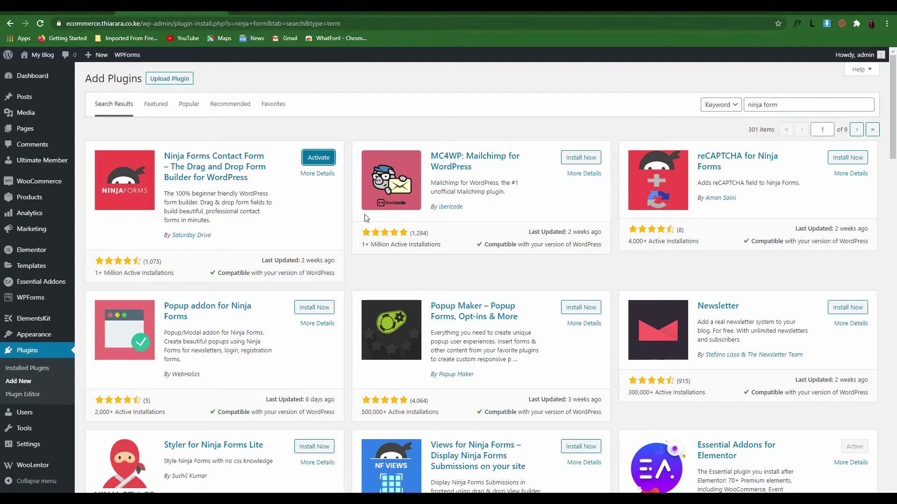
{"action": "left_click", "coordinate": [319, 159]}
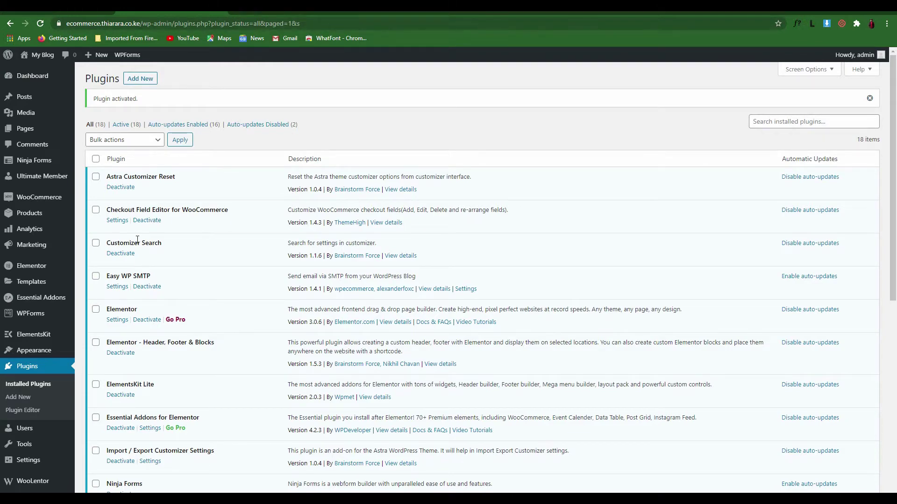
{"action": "scroll", "coordinate": [198, 296], "scroll_direction": "down", "scroll_amount": 6}
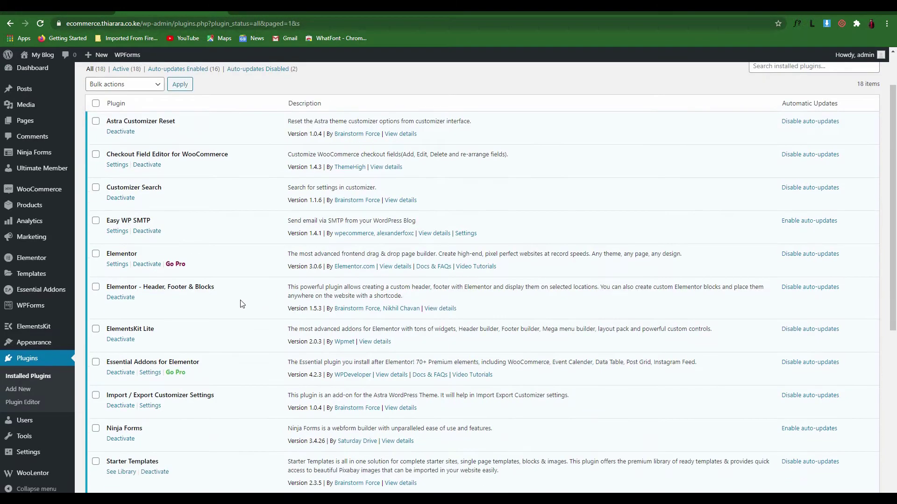
{"action": "scroll", "coordinate": [197, 293], "scroll_direction": "up", "scroll_amount": 7}
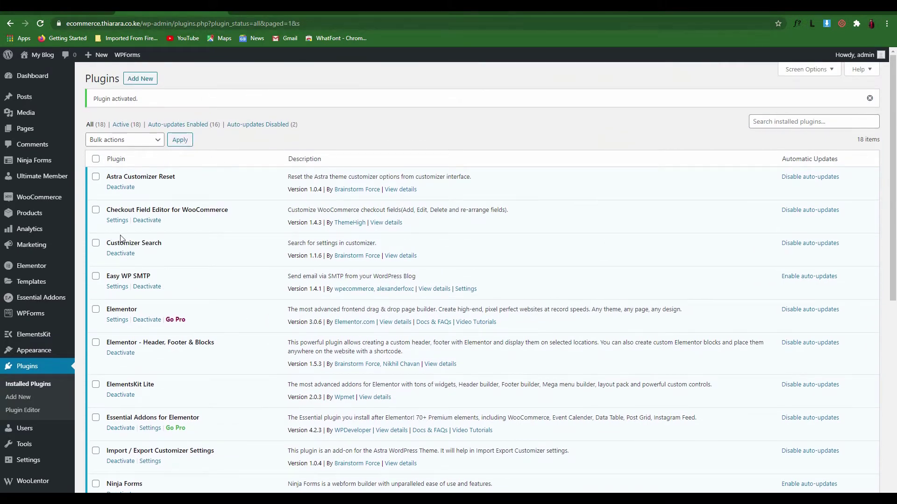
Step: Open the Ninja Forms dashboard and review the existing Contact Us form on its published page
{"action": "mouse_move", "coordinate": [44, 79]}
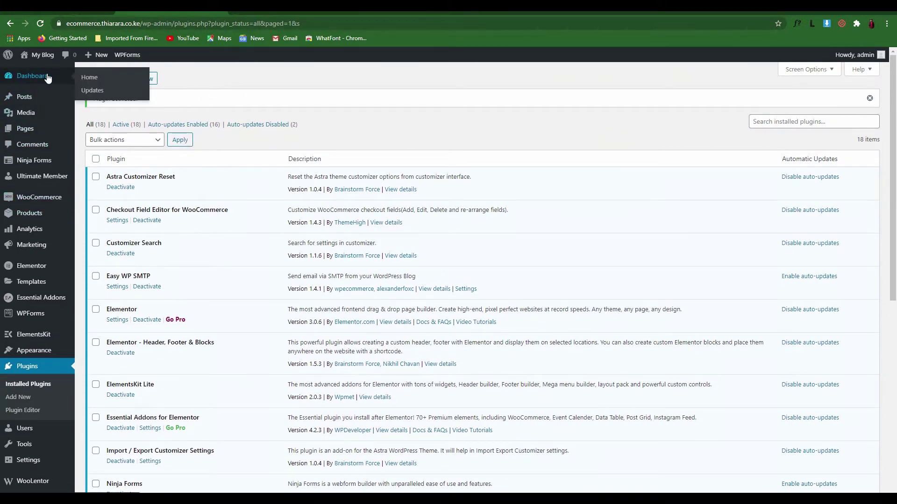
{"action": "mouse_move", "coordinate": [24, 164]}
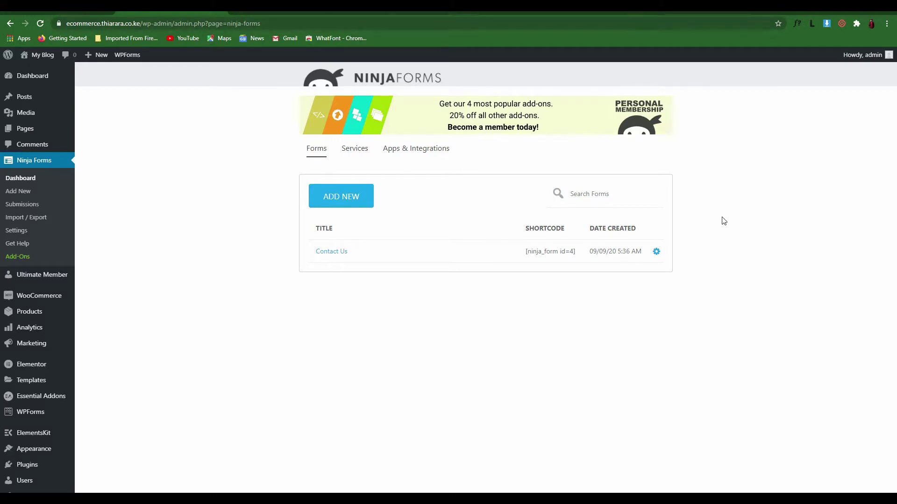
{"action": "left_click_drag", "start_coordinate": [345, 260], "coordinate": [312, 258]}
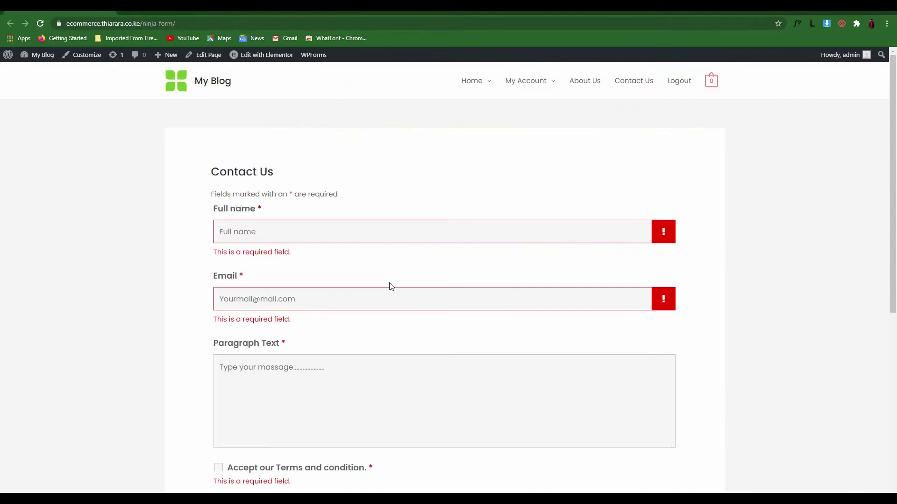
{"action": "scroll", "coordinate": [390, 286], "scroll_direction": "down", "scroll_amount": 5}
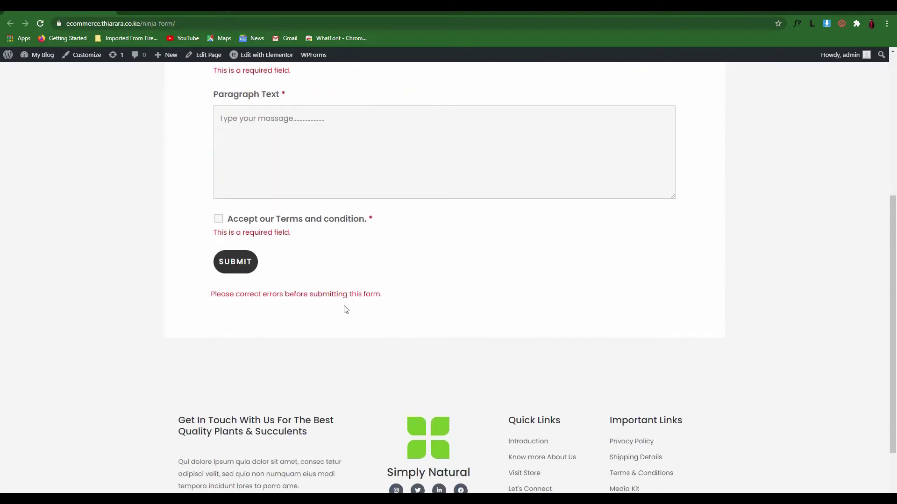
{"action": "scroll", "coordinate": [344, 310], "scroll_direction": "up", "scroll_amount": 5}
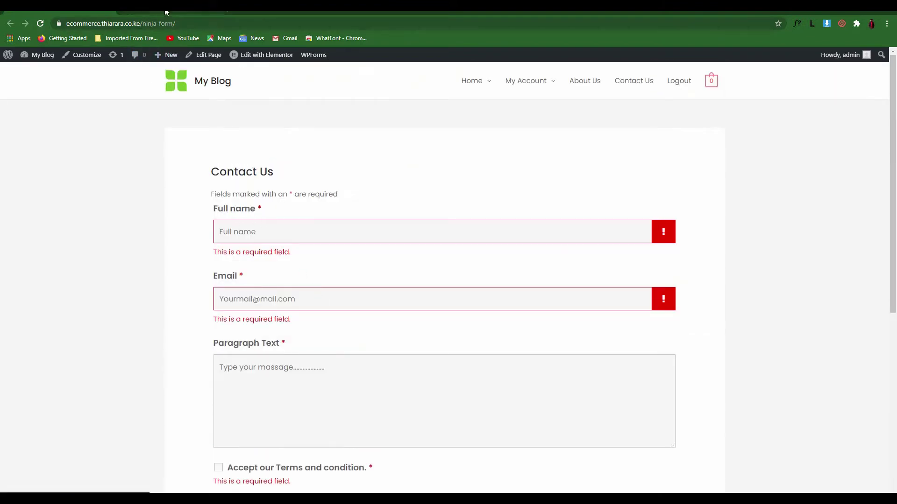
{"action": "left_click", "coordinate": [185, 10]}
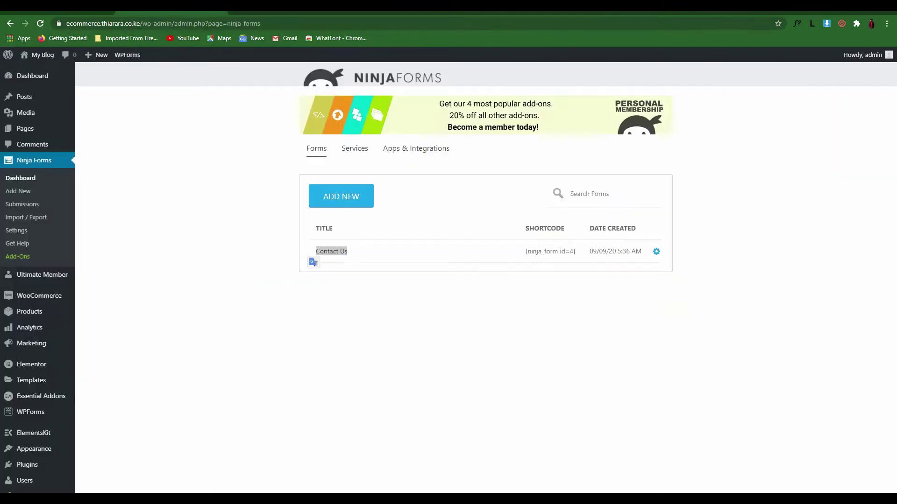
Step: Create a new form in Ninja Forms from the Blank Form template
{"action": "left_click", "coordinate": [344, 206]}
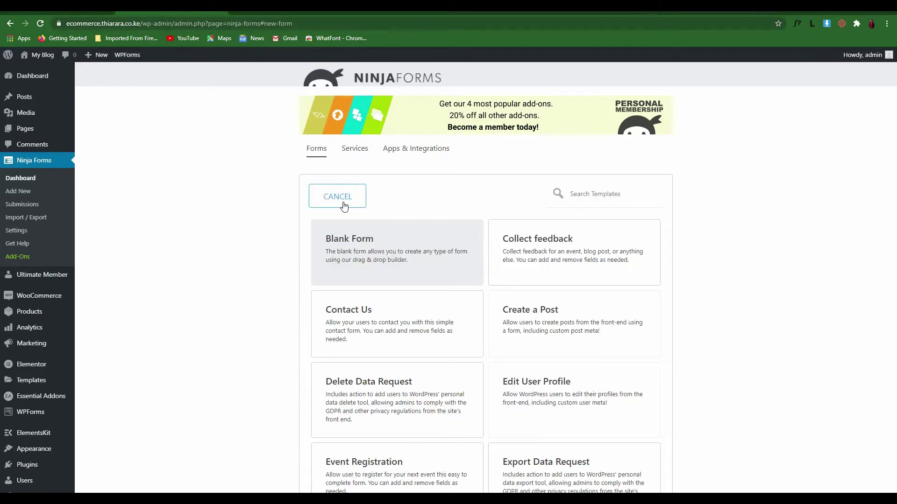
{"action": "left_click", "coordinate": [329, 205]}
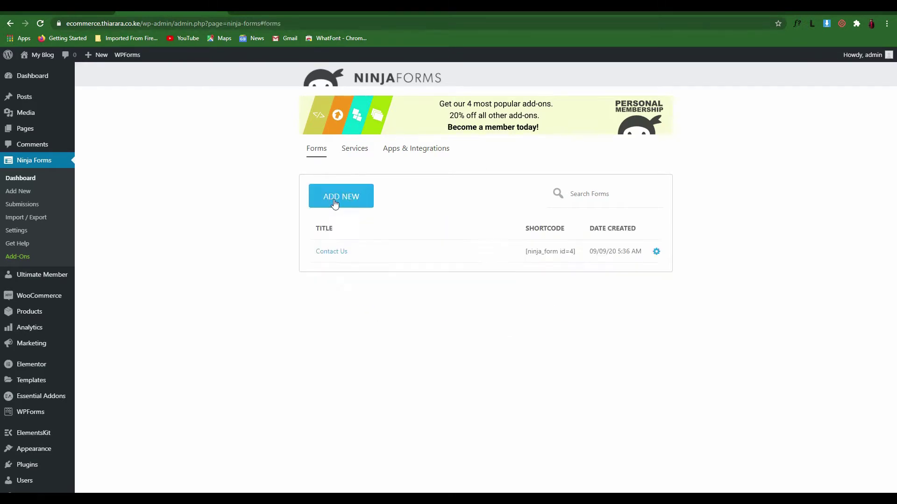
{"action": "left_click", "coordinate": [346, 202]}
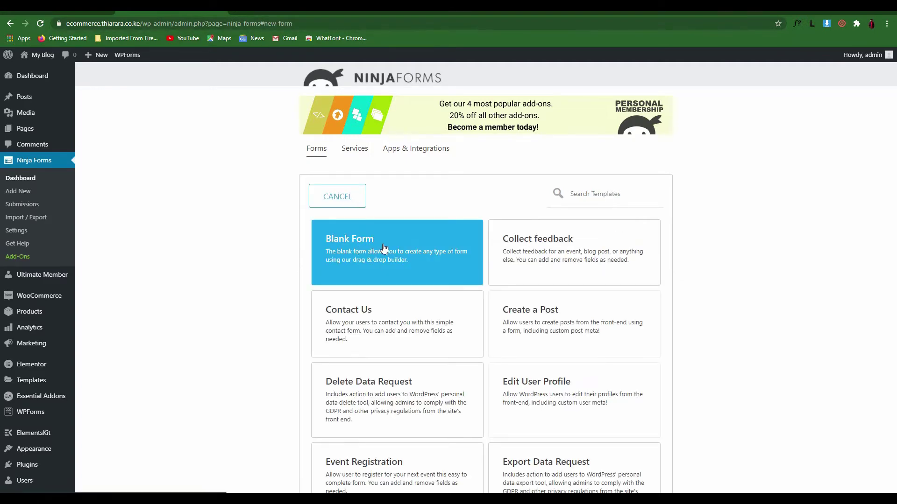
{"action": "left_click", "coordinate": [384, 248]}
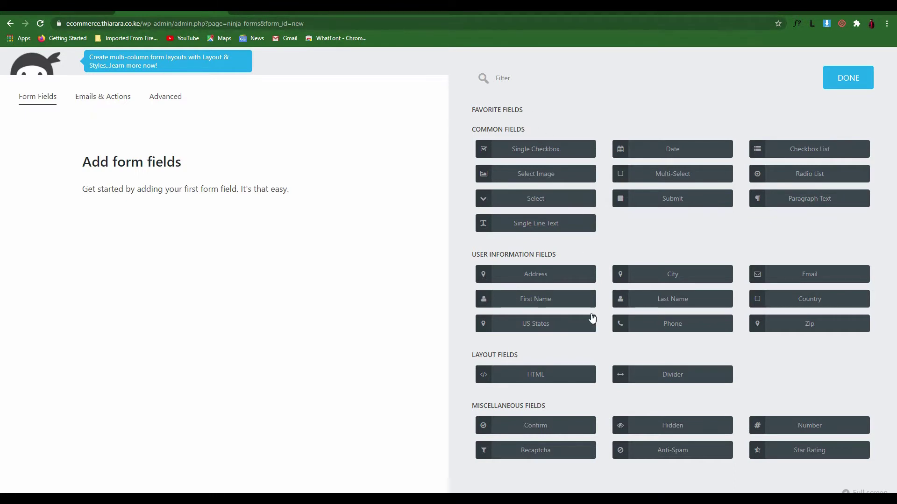
Step: Review the new form's Emails & Actions and Advanced sections, and return to its form fields
{"action": "left_click", "coordinate": [96, 100]}
{"action": "left_click", "coordinate": [163, 99]}
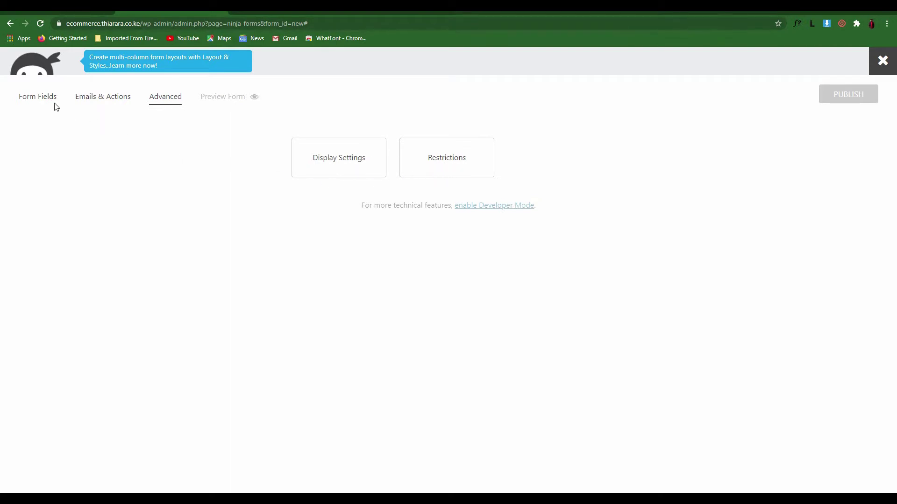
{"action": "left_click", "coordinate": [35, 98]}
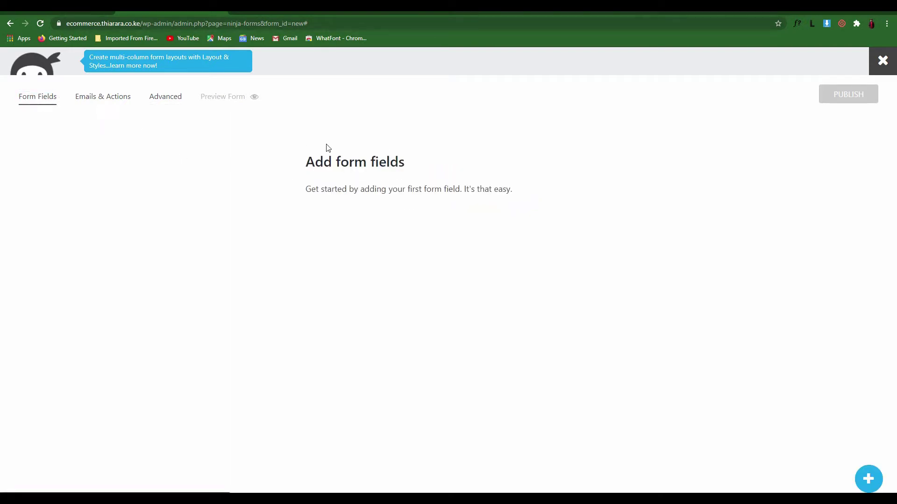
Step: Add a First Name field from the user information fields to the empty form
{"action": "left_click", "coordinate": [869, 478]}
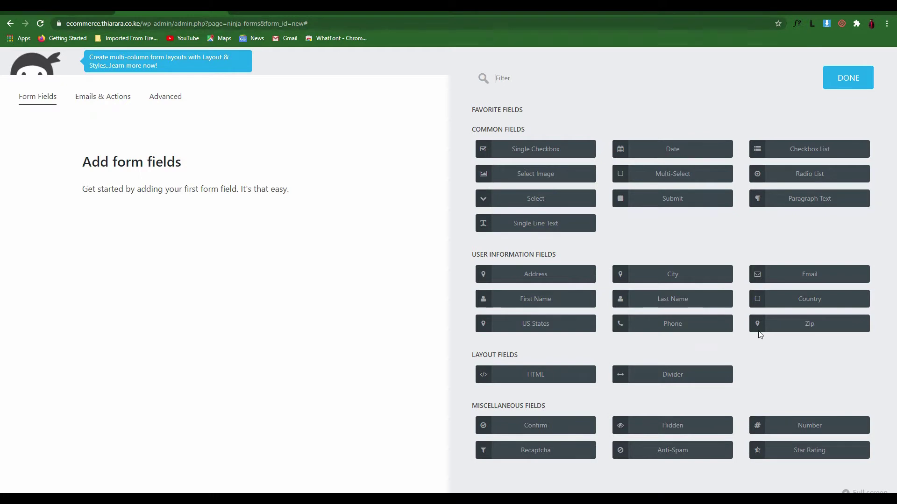
{"action": "left_click", "coordinate": [548, 304]}
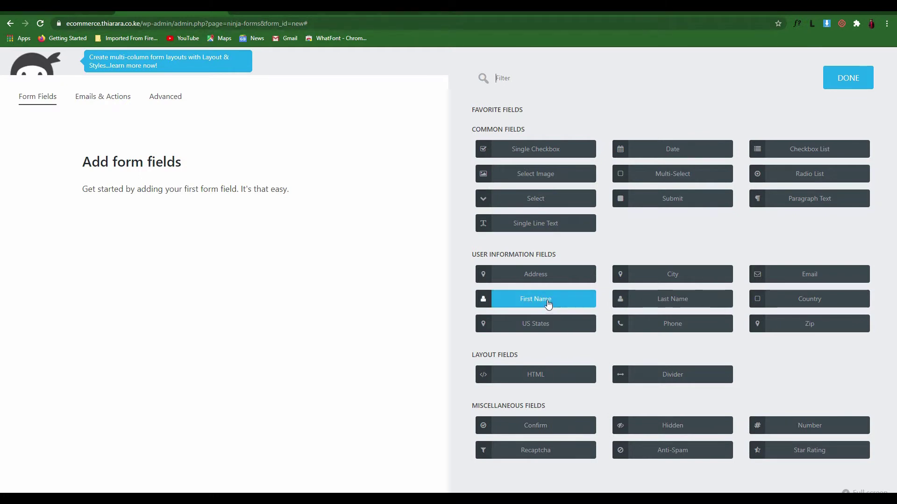
{"action": "left_click_drag", "start_coordinate": [548, 304], "coordinate": [118, 176]}
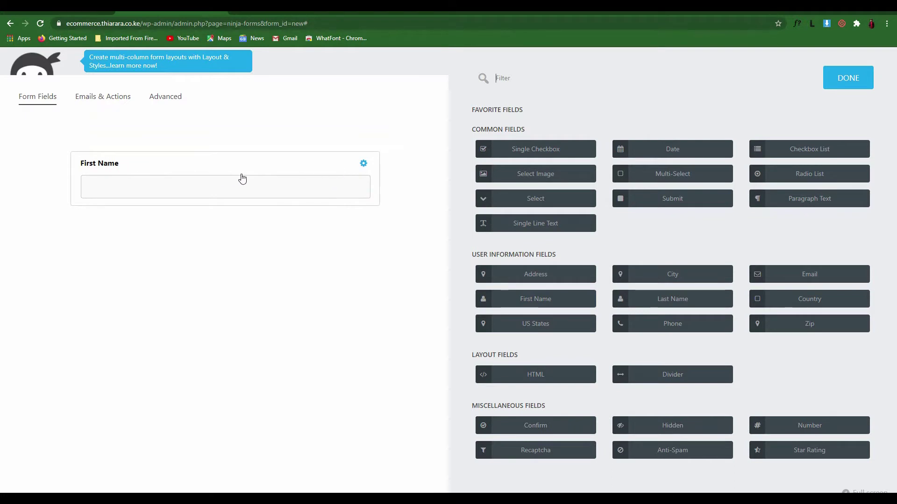
Step: Duplicate the First Name field and delete the copy
{"action": "mouse_move", "coordinate": [366, 166]}
{"action": "mouse_move", "coordinate": [333, 166]}
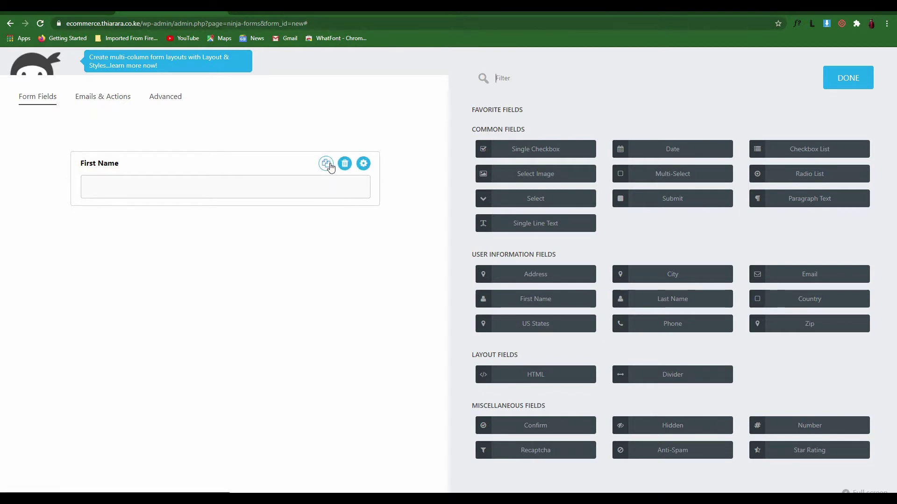
{"action": "left_click", "coordinate": [326, 164]}
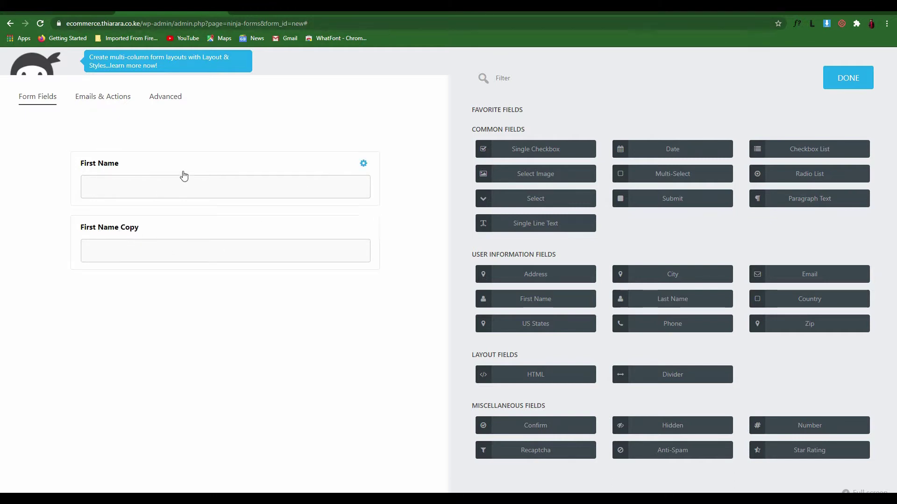
{"action": "left_click", "coordinate": [346, 228]}
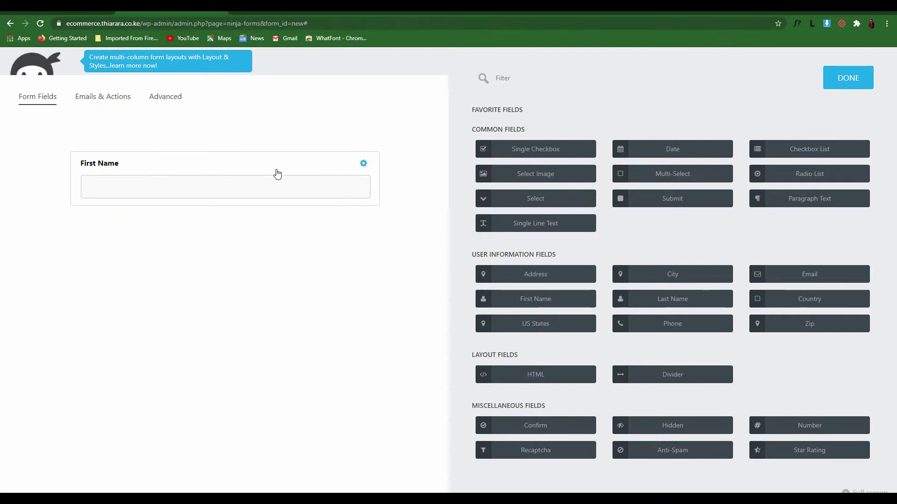
Step: Relabel the First Name field as "Full Name", make it required, and check how required fields look on the sample contact page
{"action": "left_click", "coordinate": [364, 166]}
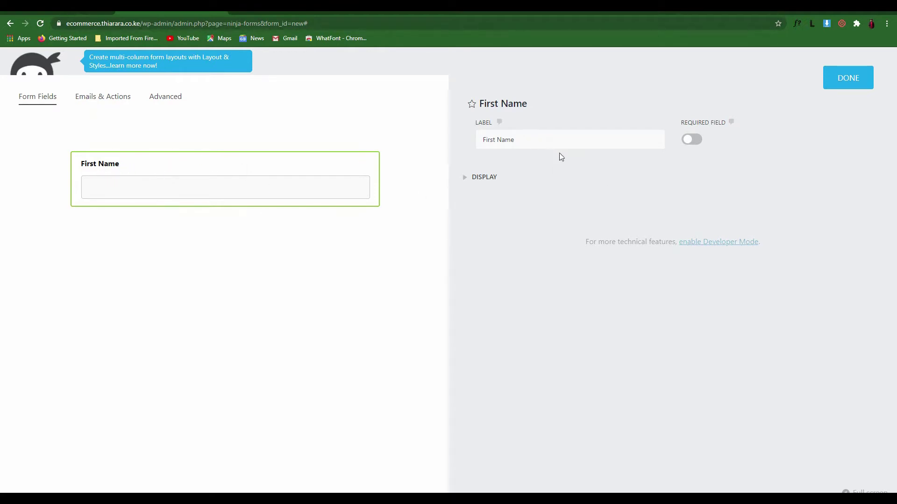
{"action": "left_click", "coordinate": [535, 142]}
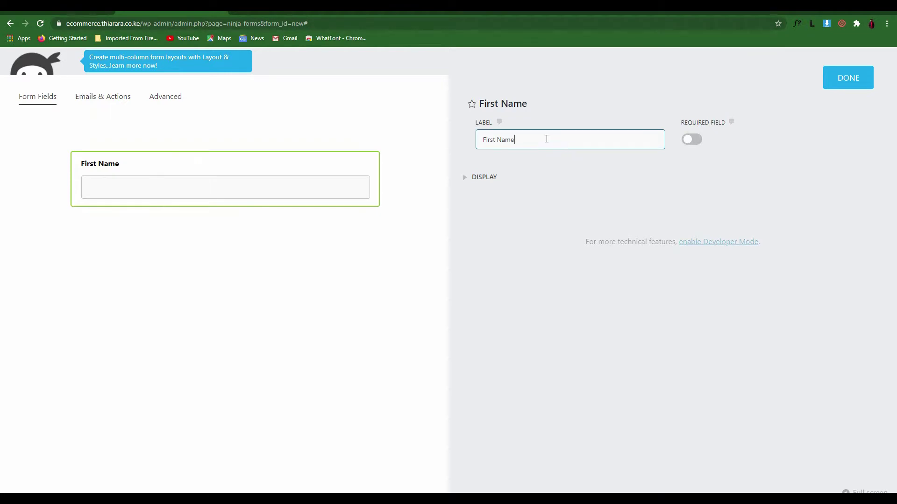
{"action": "left_click_drag", "start_coordinate": [546, 139], "coordinate": [458, 140]}
{"action": "type", "text": "Full Nmae"}
{"action": "key", "text": "BackSpace"}
{"action": "key", "text": "BackSpace"}
{"action": "key", "text": "BackSpace"}
{"action": "type", "text": "ame"}
{"action": "left_click", "coordinate": [692, 142]}
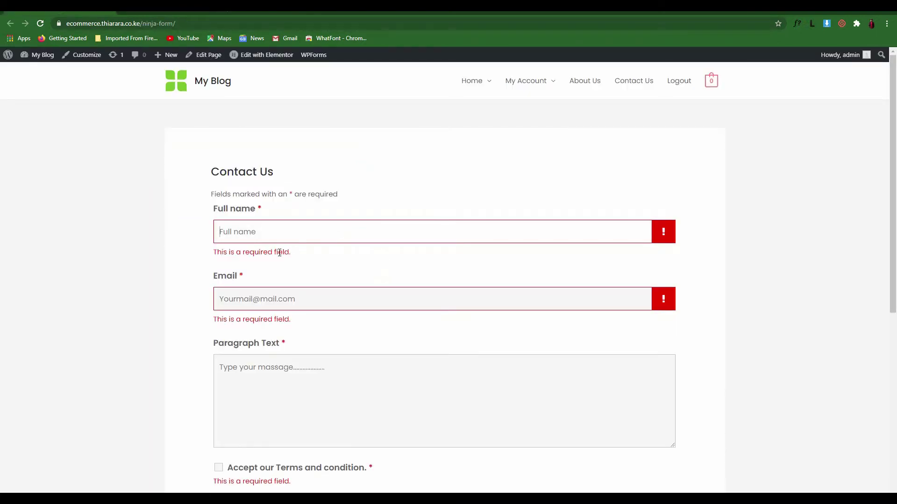
{"action": "left_click_drag", "start_coordinate": [279, 252], "coordinate": [207, 262]}
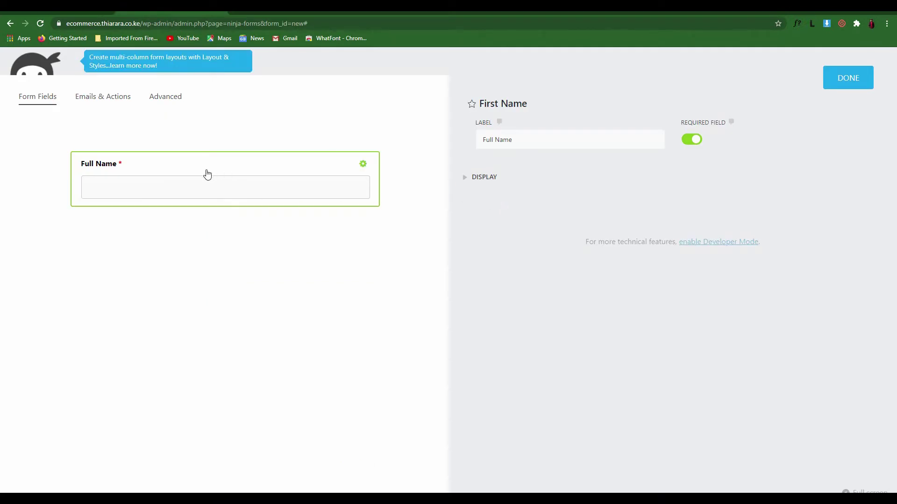
Step: Set the Full Name field's placeholder to "Full Name", comparing it with the sample contact page, and finish editing the field
{"action": "left_click", "coordinate": [467, 179]}
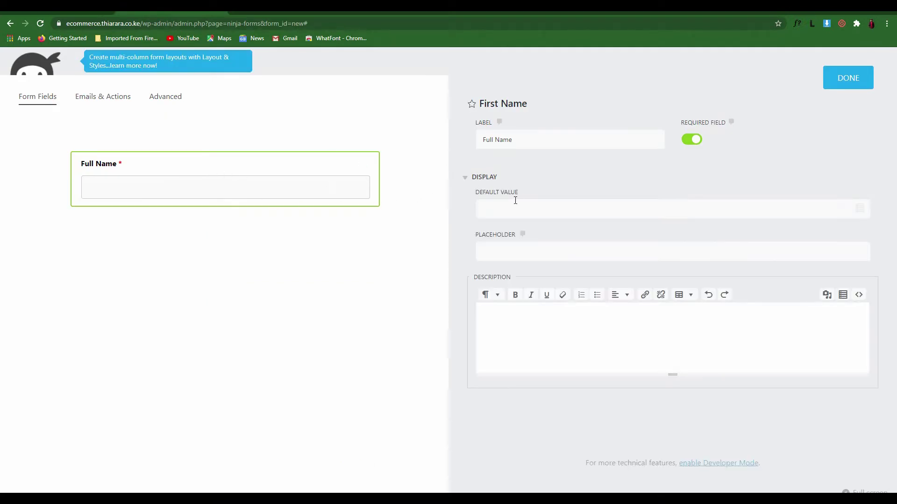
{"action": "left_click", "coordinate": [499, 215]}
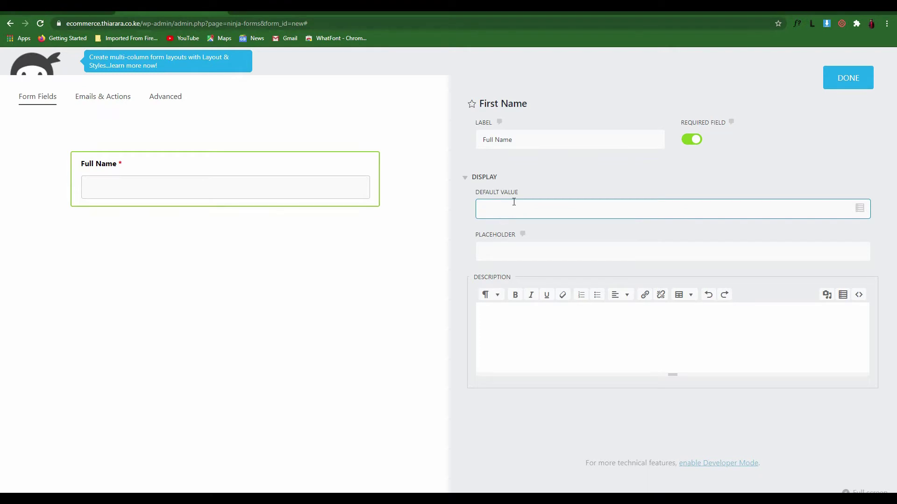
{"action": "left_click", "coordinate": [502, 253]}
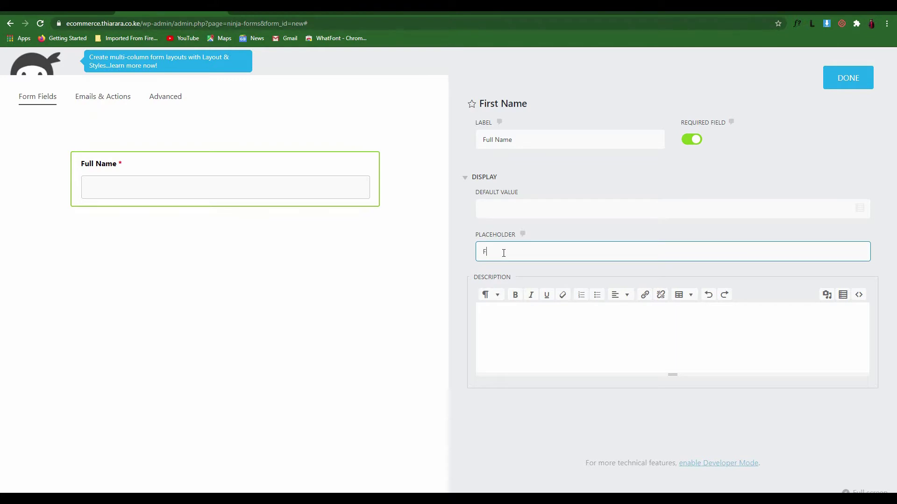
{"action": "type", "text": "Full Name"}
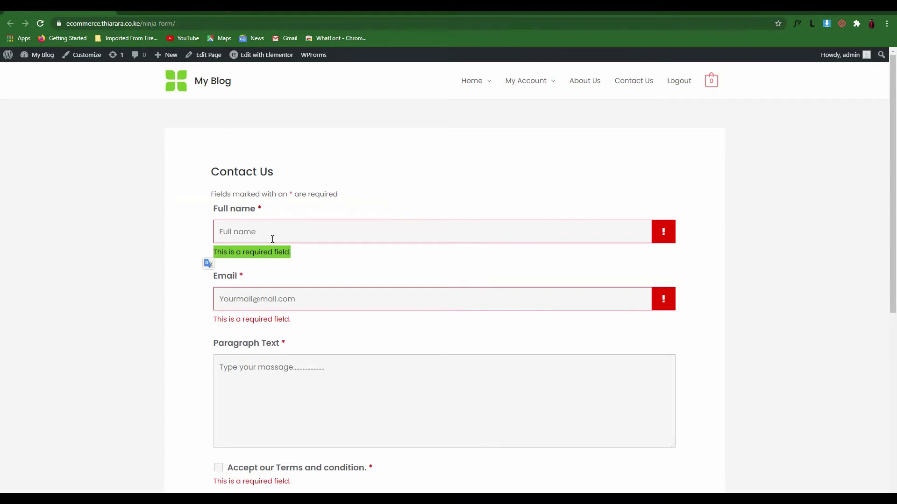
{"action": "left_click", "coordinate": [273, 236]}
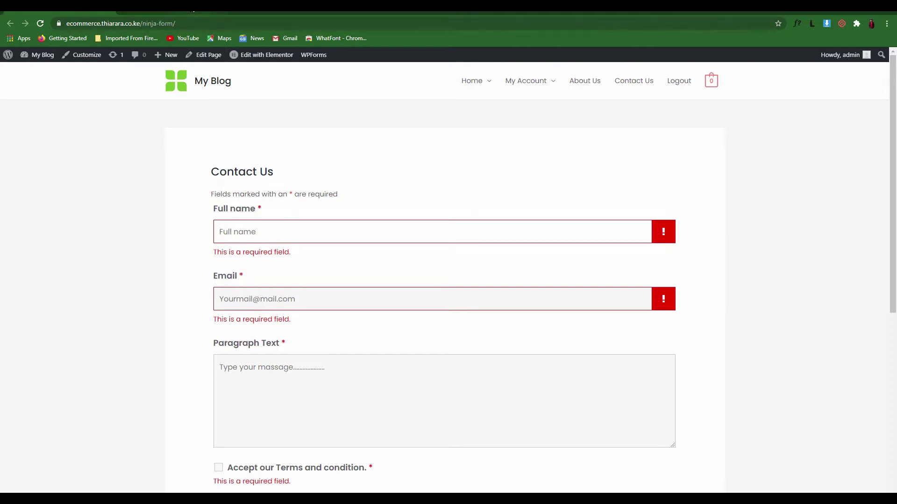
{"action": "left_click", "coordinate": [172, 5]}
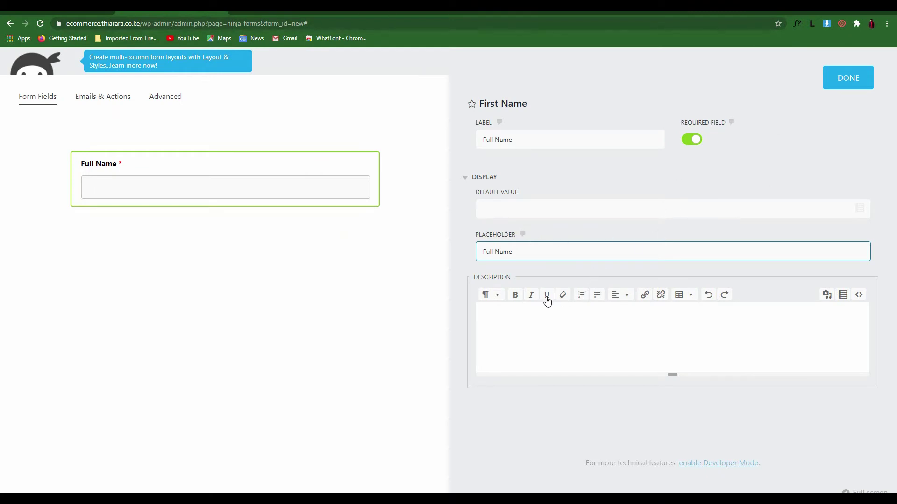
{"action": "left_click", "coordinate": [840, 80]}
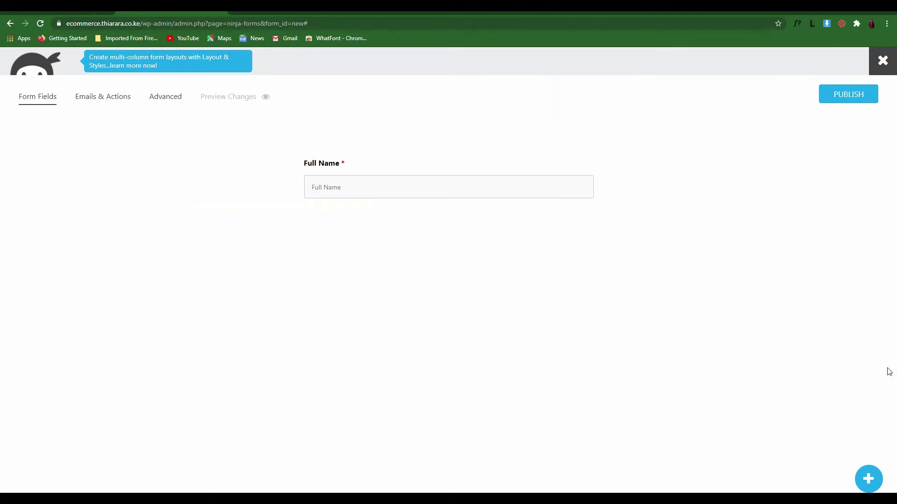
Step: Add an Email field from the user information fields below Full Name and make it required
{"action": "left_click", "coordinate": [868, 478]}
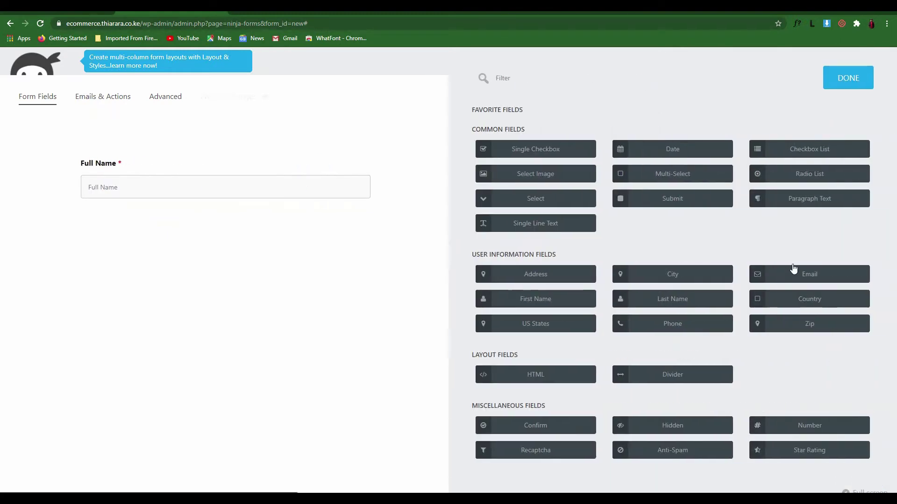
{"action": "left_click_drag", "start_coordinate": [819, 278], "coordinate": [173, 196]}
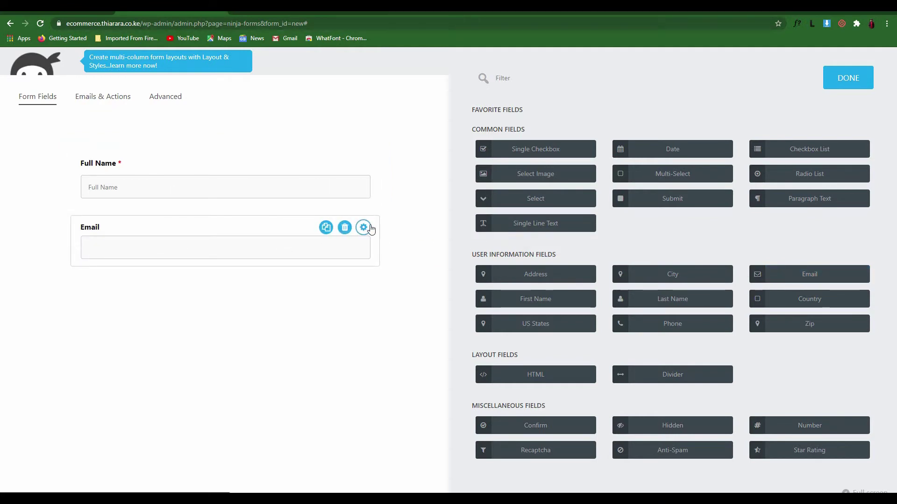
{"action": "left_click", "coordinate": [363, 228]}
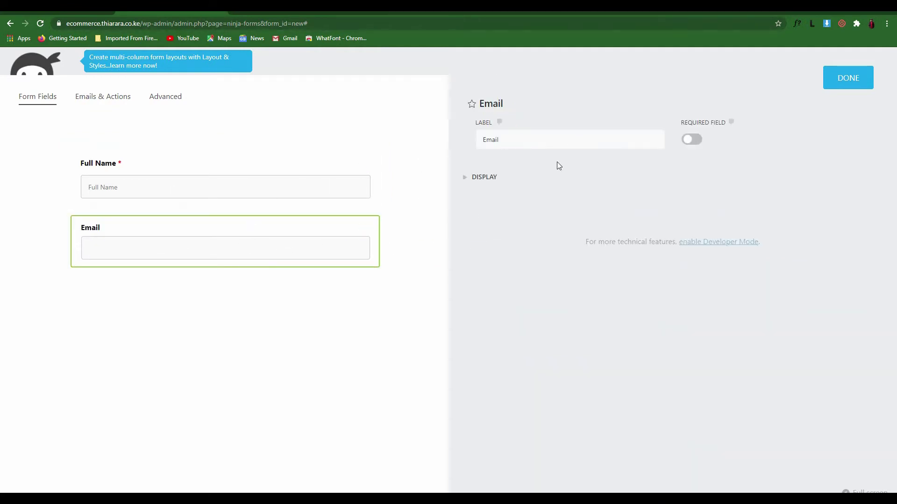
{"action": "left_click", "coordinate": [690, 139]}
Step: Enter a sample email address as the Email field's placeholder and finish editing the field
{"action": "left_click", "coordinate": [464, 177]}
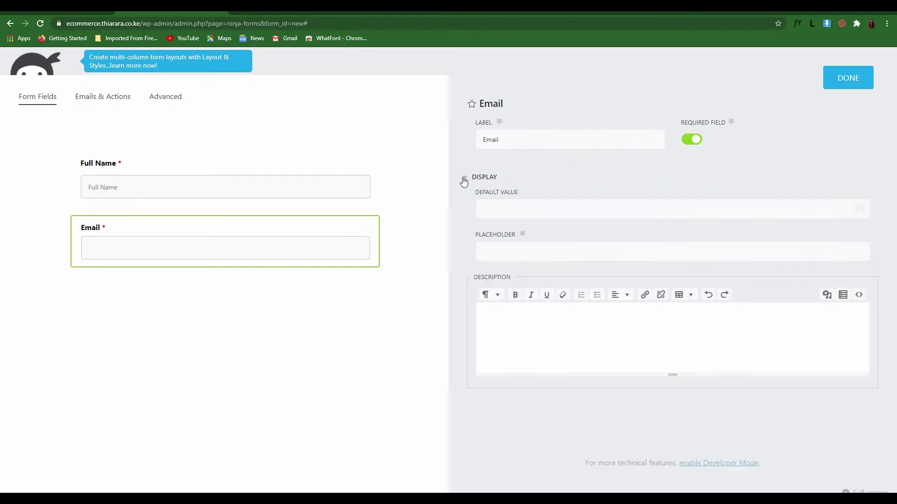
{"action": "left_click", "coordinate": [504, 250]}
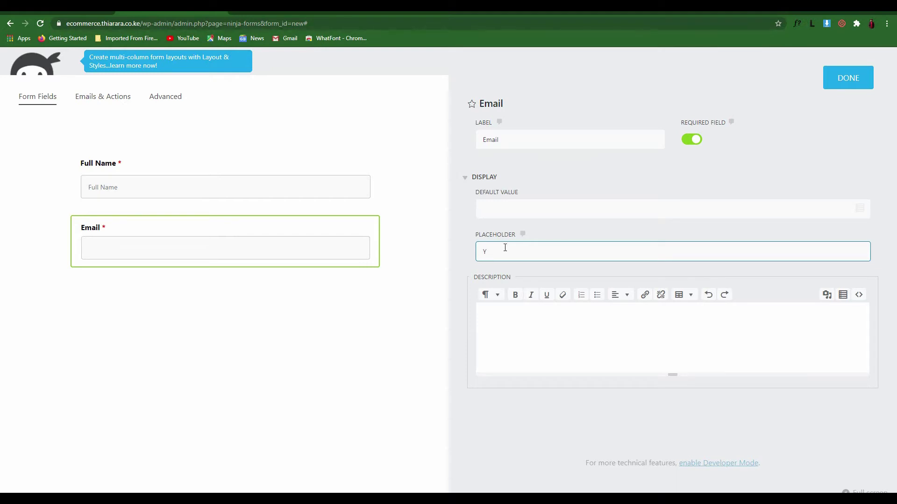
{"action": "type", "text": "youremail@mail.com"}
{"action": "left_click", "coordinate": [848, 77]}
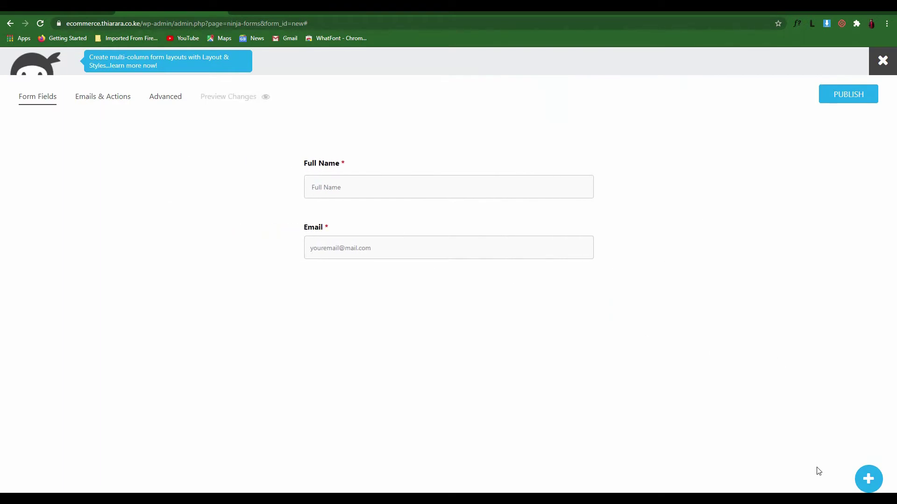
Step: Add a Paragraph Text field from the common fields below the Email field
{"action": "left_click", "coordinate": [868, 479]}
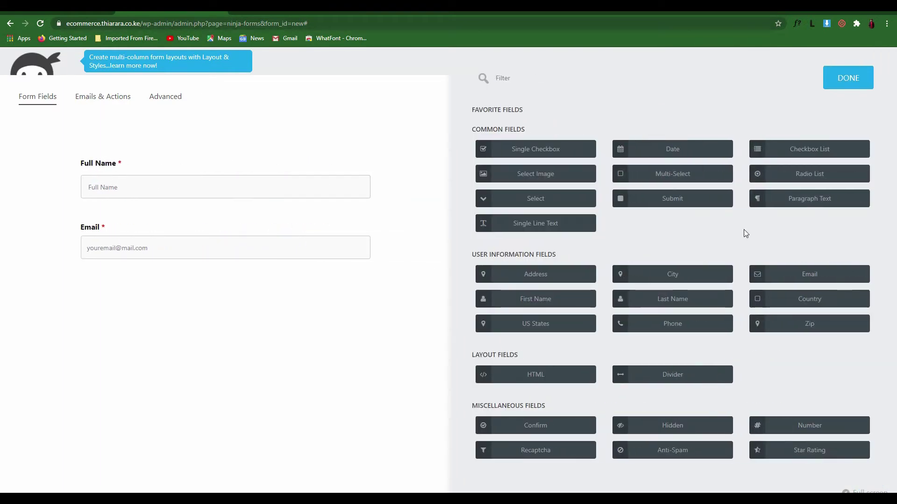
{"action": "left_click_drag", "start_coordinate": [797, 200], "coordinate": [159, 262]}
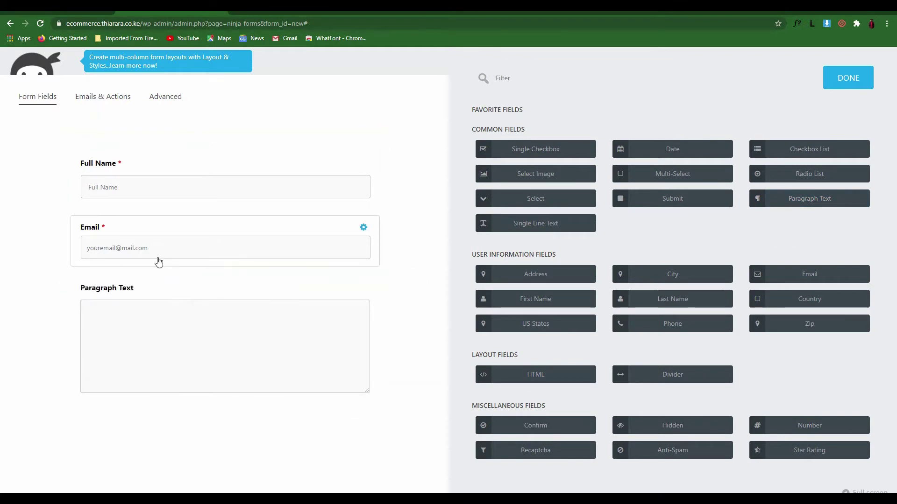
{"action": "left_click_drag", "start_coordinate": [198, 237], "coordinate": [218, 251]}
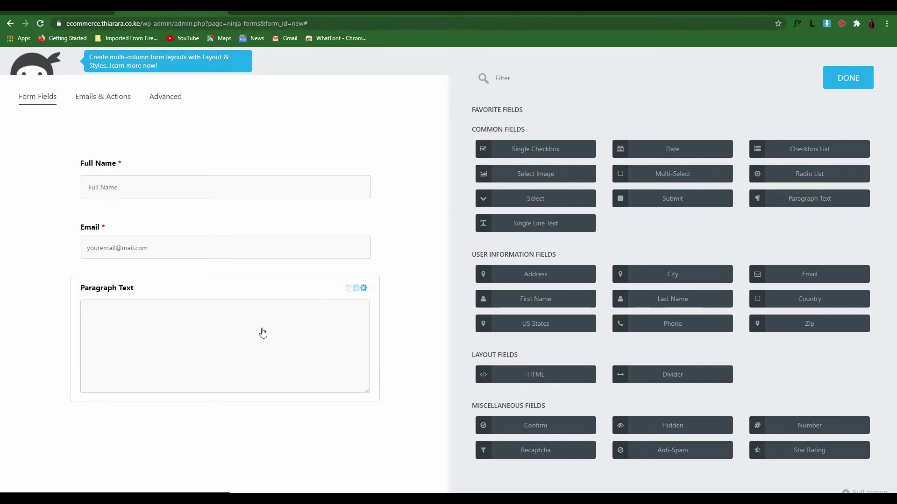
Step: Relabel the Paragraph Text field as "Message us" and make it required
{"action": "left_click", "coordinate": [364, 290]}
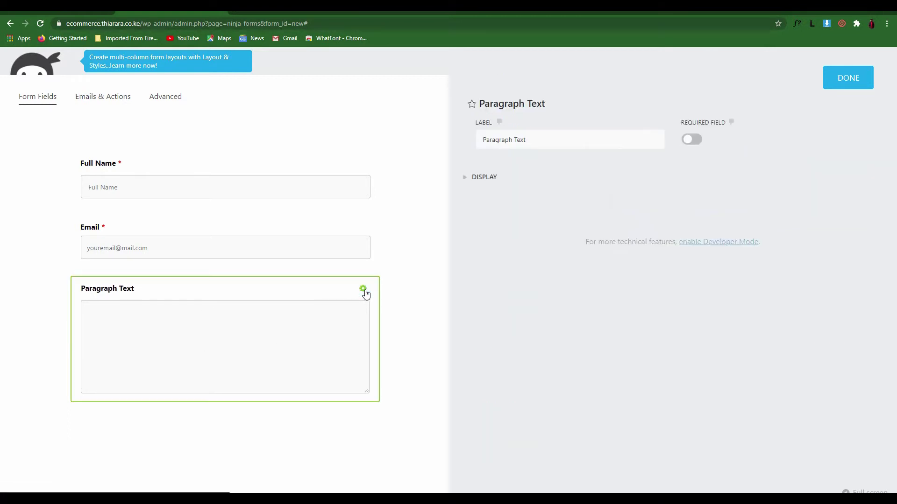
{"action": "triple_click", "coordinate": [553, 140]}
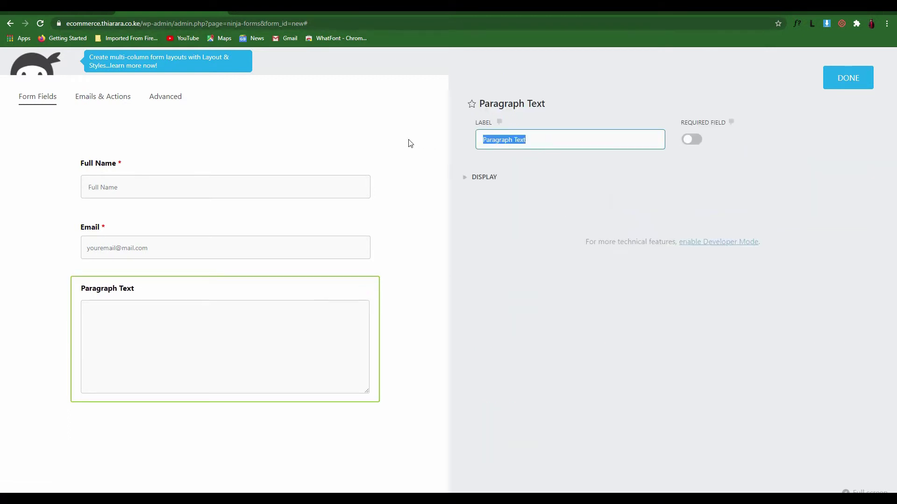
{"action": "type", "text": "Message us"}
{"action": "left_click", "coordinate": [693, 140]}
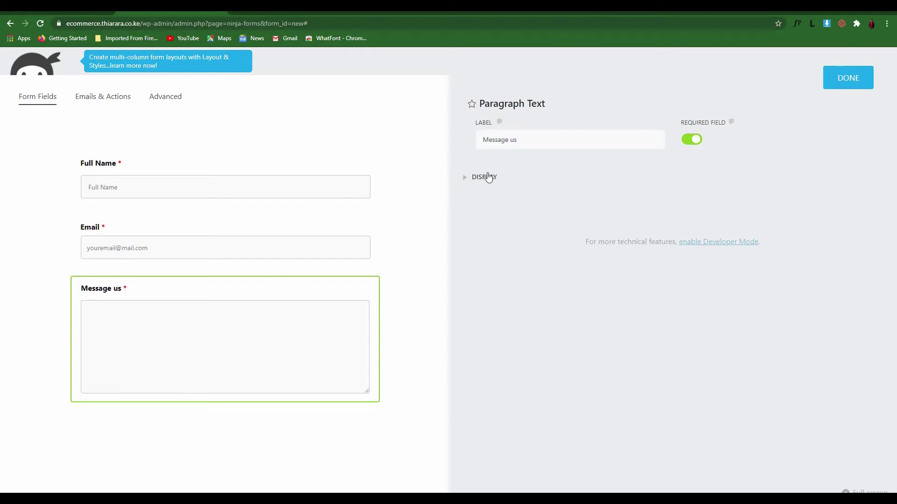
Step: Set the Message us field's placeholder to "Type your message................" and finish editing the field
{"action": "left_click", "coordinate": [486, 180]}
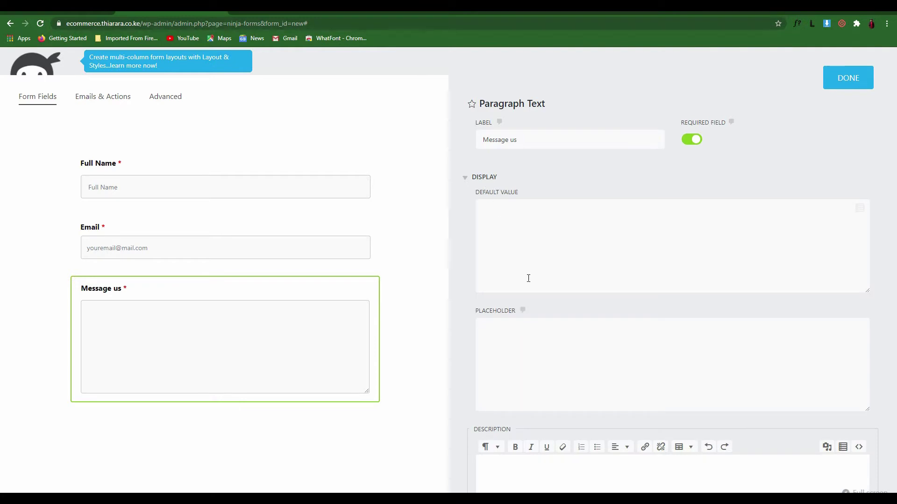
{"action": "left_click", "coordinate": [510, 341]}
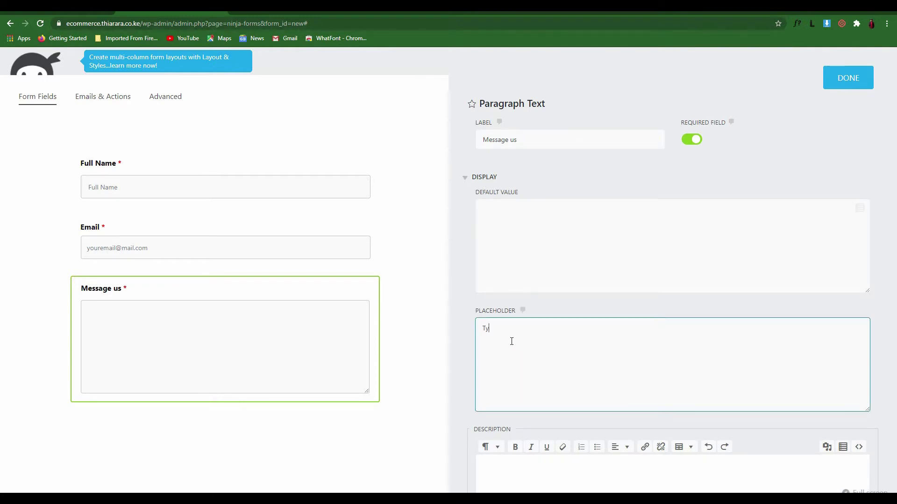
{"action": "type", "text": "Type your message................"}
{"action": "left_click", "coordinate": [845, 83]}
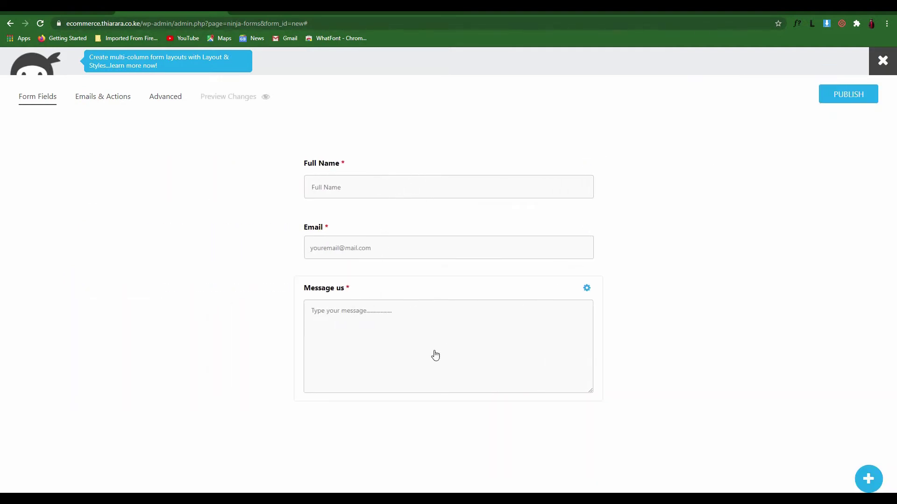
Step: Try the terms checkbox on the sample contact page, and add a Single Checkbox field below Message us in the form
{"action": "left_click", "coordinate": [868, 479]}
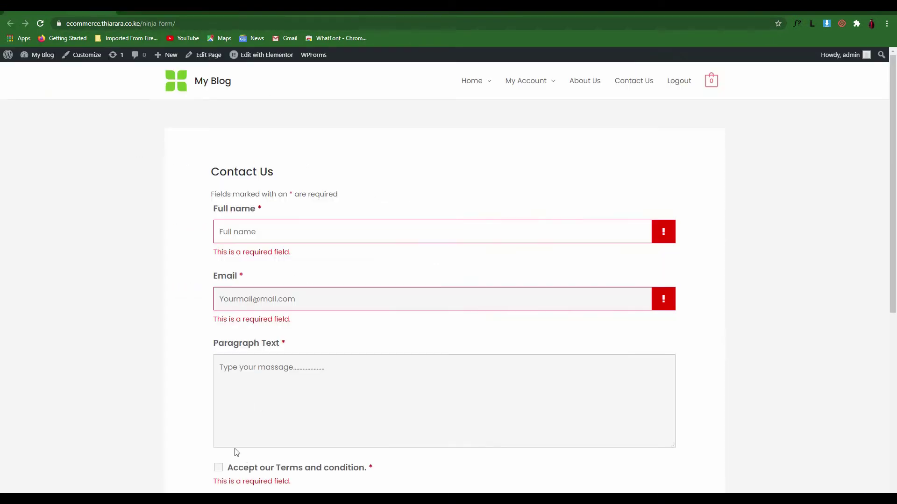
{"action": "scroll", "coordinate": [234, 452], "scroll_direction": "down", "scroll_amount": 3}
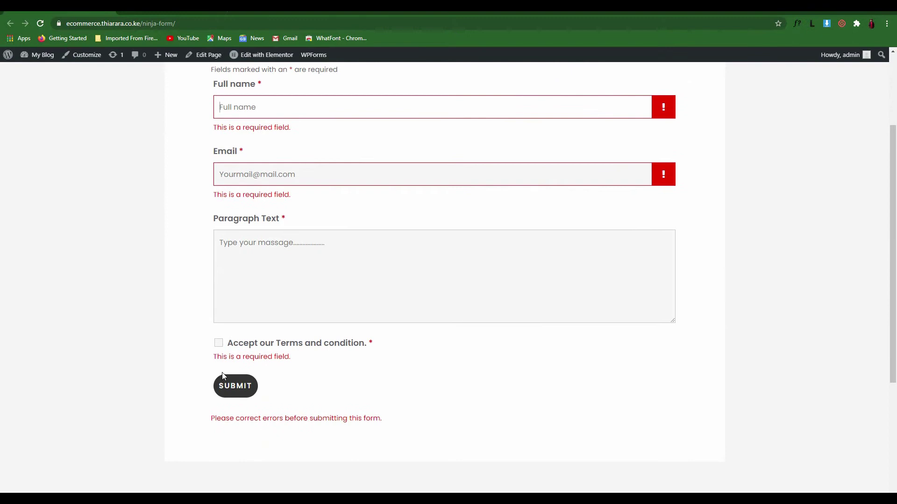
{"action": "left_click", "coordinate": [220, 344]}
{"action": "left_click", "coordinate": [220, 346]}
{"action": "left_click", "coordinate": [220, 344]}
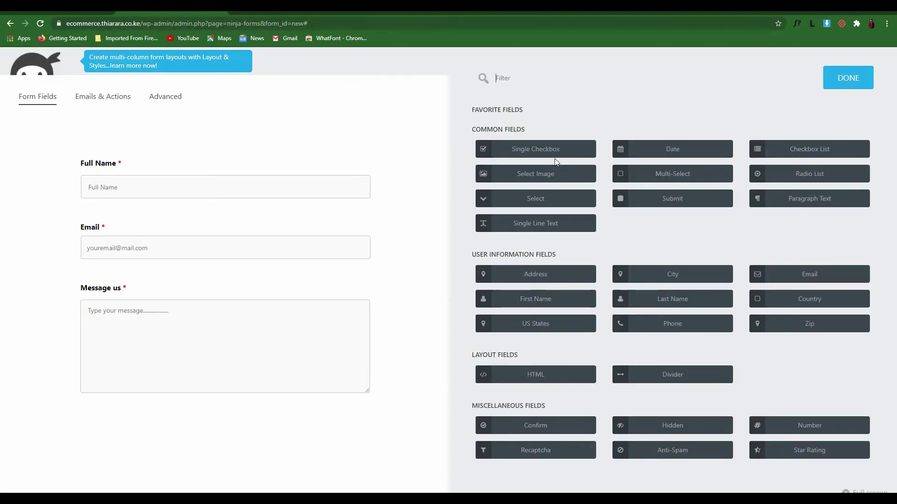
{"action": "left_click_drag", "start_coordinate": [555, 157], "coordinate": [182, 404]}
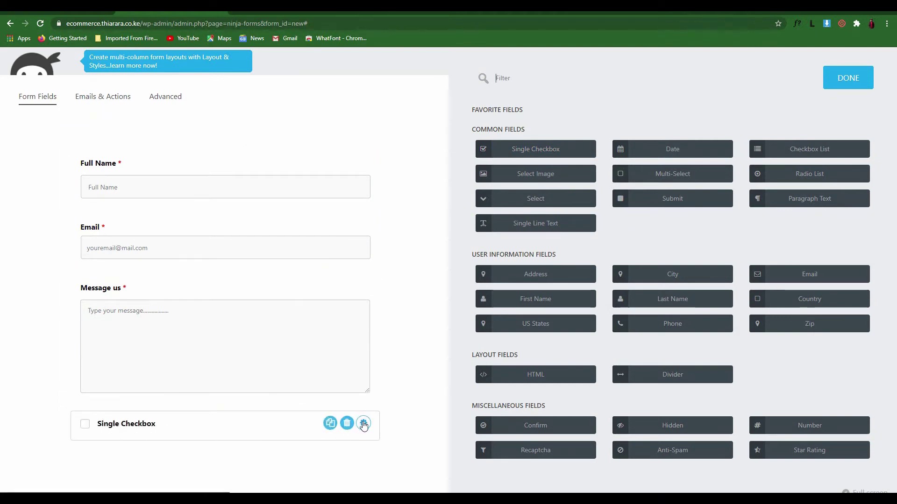
Step: Relabel the Single Checkbox field as "Accept Our Terms And condition" and make it required
{"action": "left_click", "coordinate": [364, 424]}
{"action": "left_click_drag", "start_coordinate": [548, 138], "coordinate": [476, 136]}
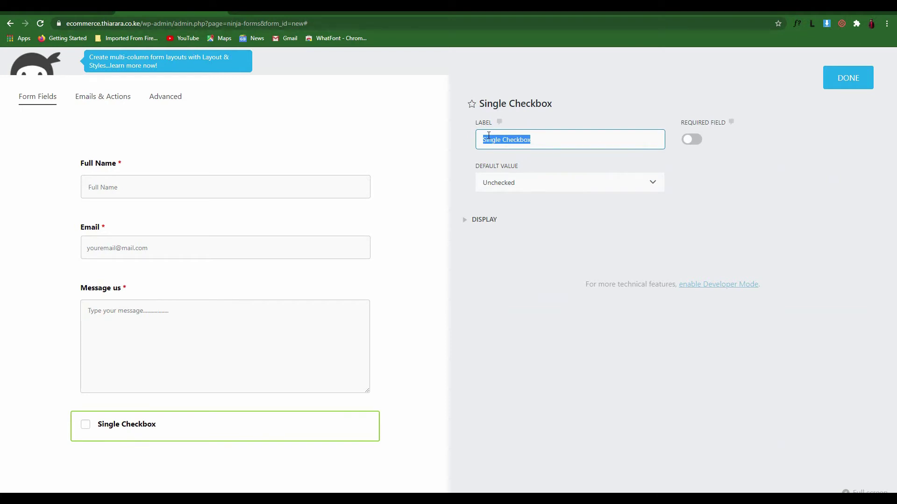
{"action": "type", "text": "Ac"}
{"action": "key", "text": "BackSpace"}
{"action": "left_click", "coordinate": [692, 139]}
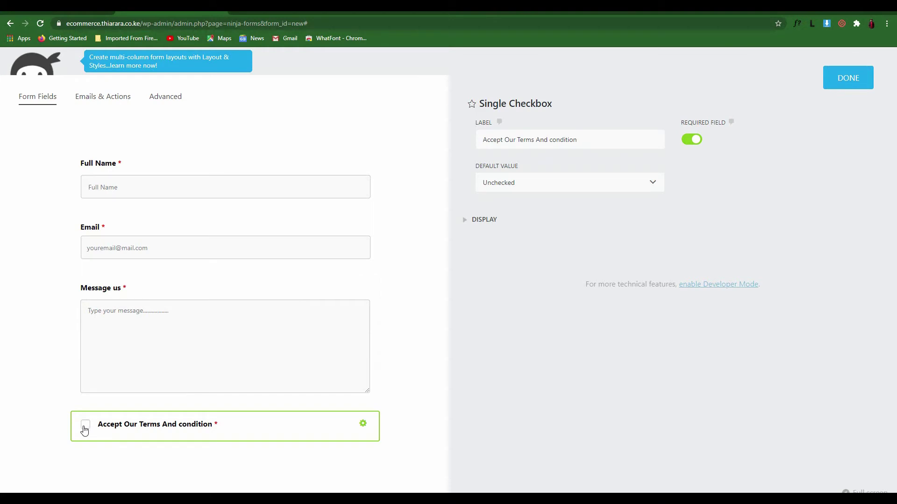
Step: Try Checked as the default value of the terms checkbox and restore it to Unchecked
{"action": "left_click", "coordinate": [517, 186]}
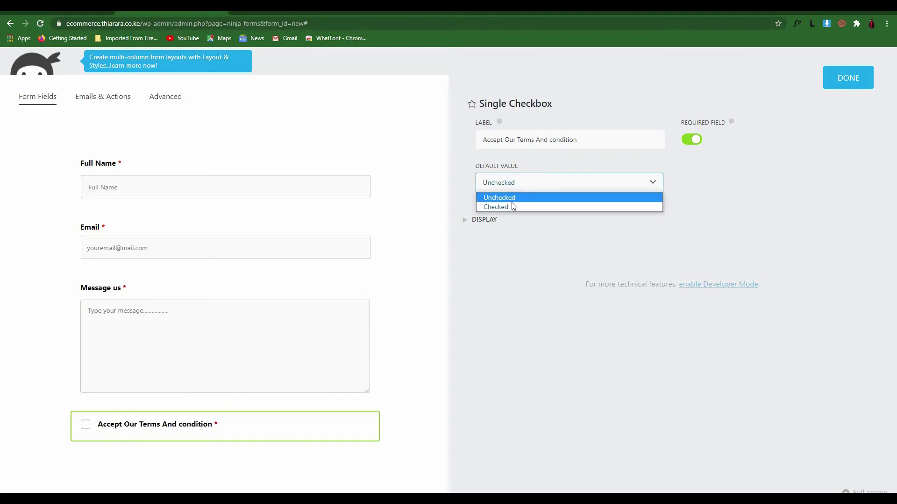
{"action": "left_click", "coordinate": [510, 206]}
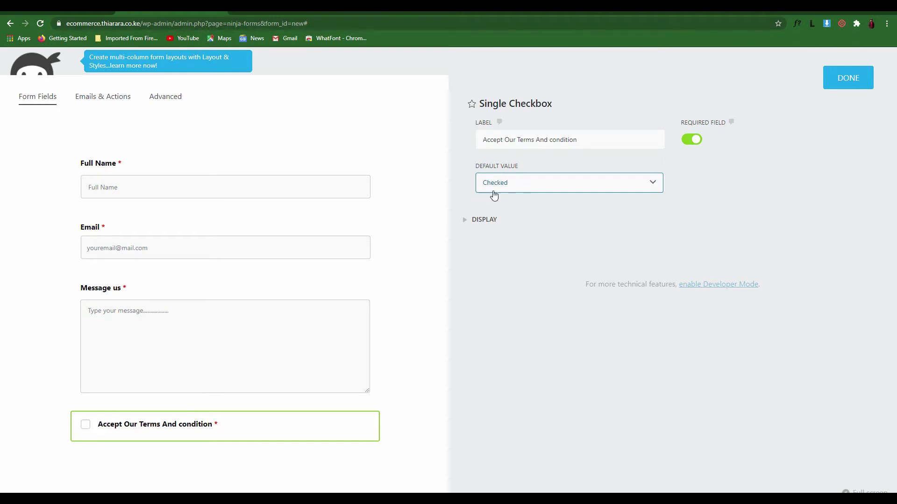
{"action": "left_click", "coordinate": [541, 186]}
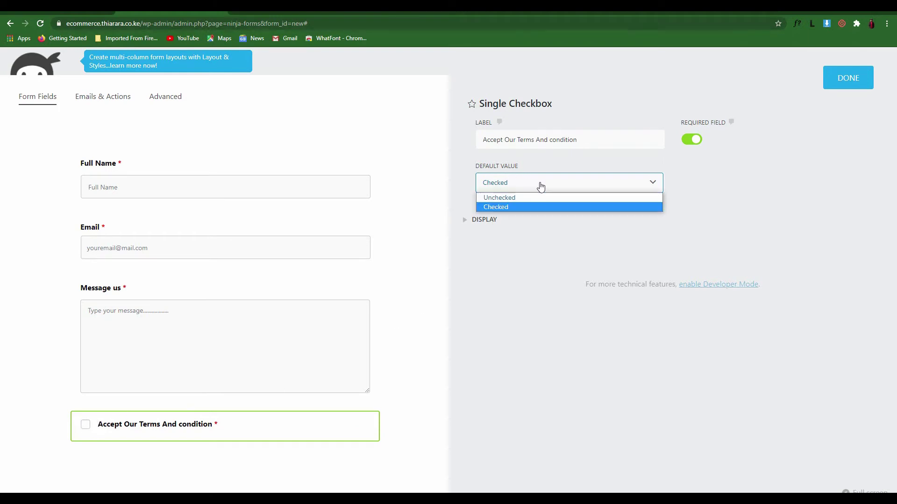
{"action": "left_click", "coordinate": [521, 197]}
Step: Check the terms checkbox's display settings and finish editing the field
{"action": "left_click", "coordinate": [479, 221]}
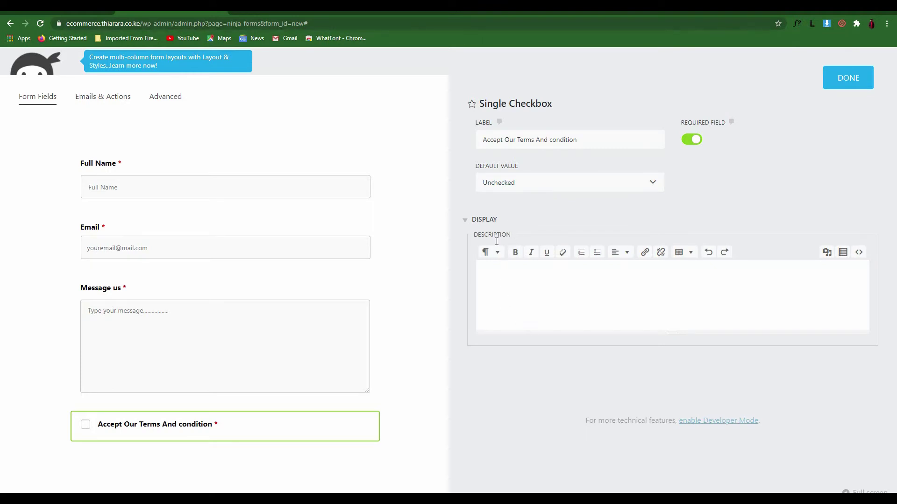
{"action": "left_click", "coordinate": [846, 88]}
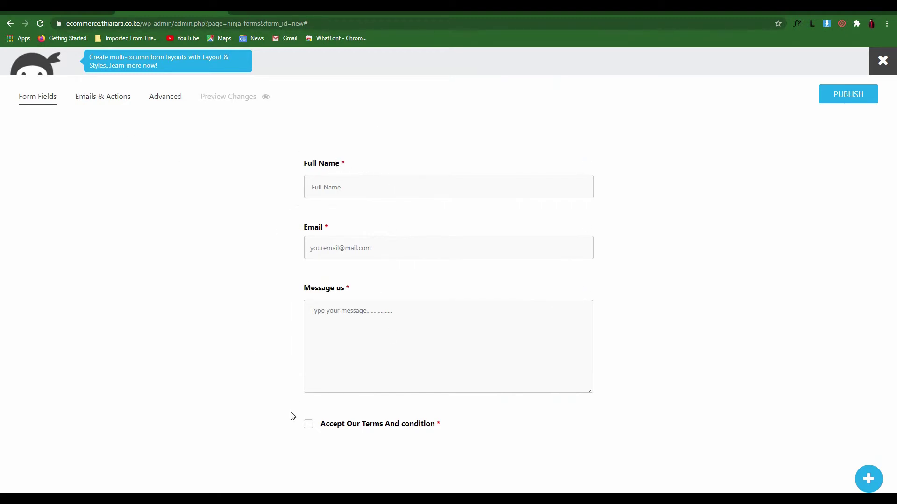
Step: Change the form's success message to "Your message has been successfully submitted." and finish editing the action
{"action": "left_click", "coordinate": [99, 97]}
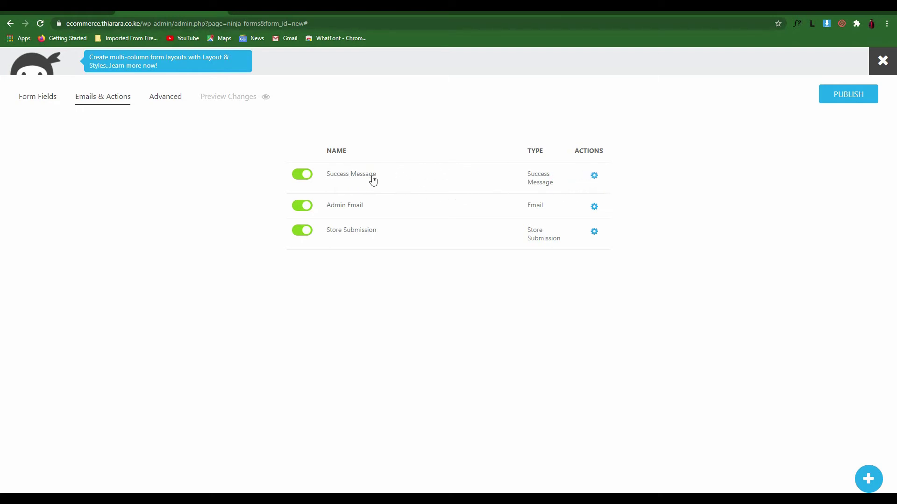
{"action": "left_click", "coordinate": [352, 177]}
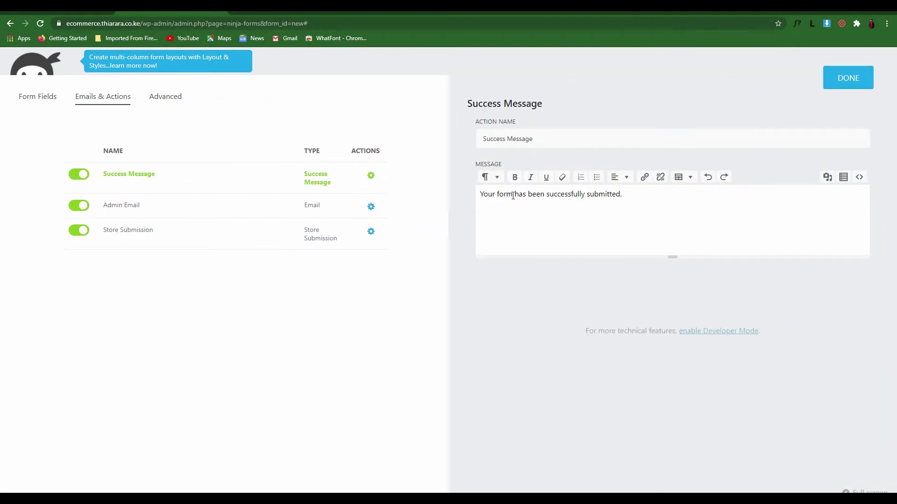
{"action": "left_click_drag", "start_coordinate": [513, 195], "coordinate": [497, 198]}
{"action": "type", "text": "messa"}
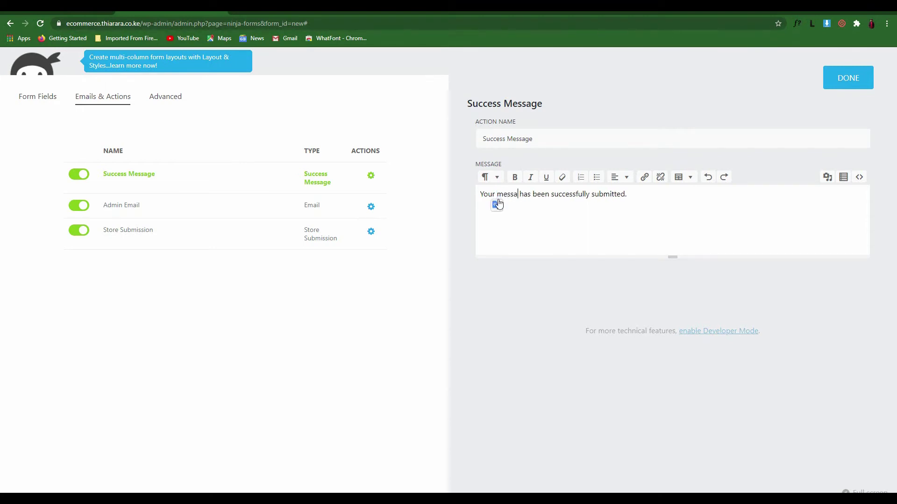
{"action": "type", "text": "gw"}
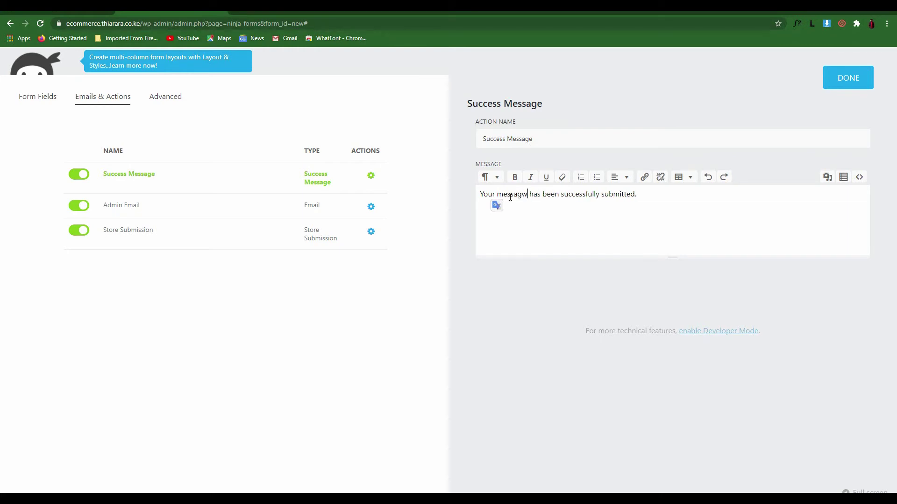
{"action": "key", "text": "BackSpace"}
{"action": "type", "text": "e"}
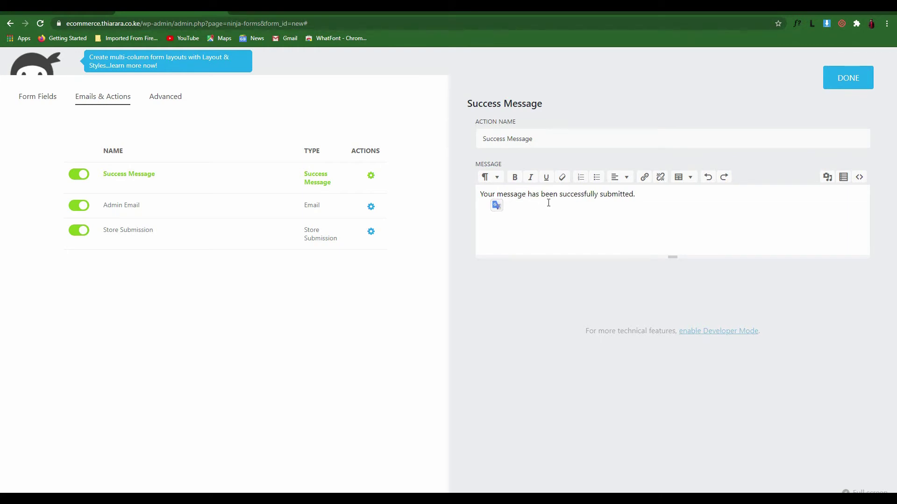
{"action": "left_click", "coordinate": [647, 199]}
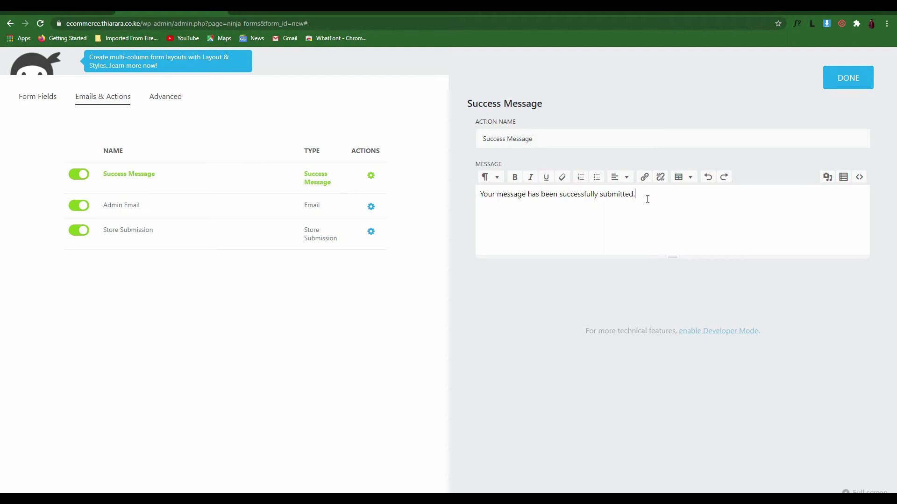
{"action": "left_click", "coordinate": [829, 84]}
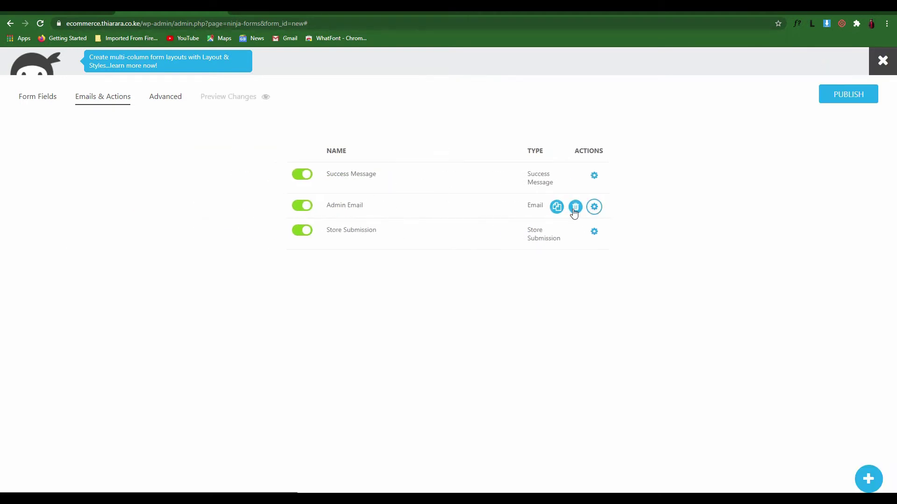
Step: Set the Admin Email action's reply-to address to the form's Email field merge tag
{"action": "left_click", "coordinate": [593, 207]}
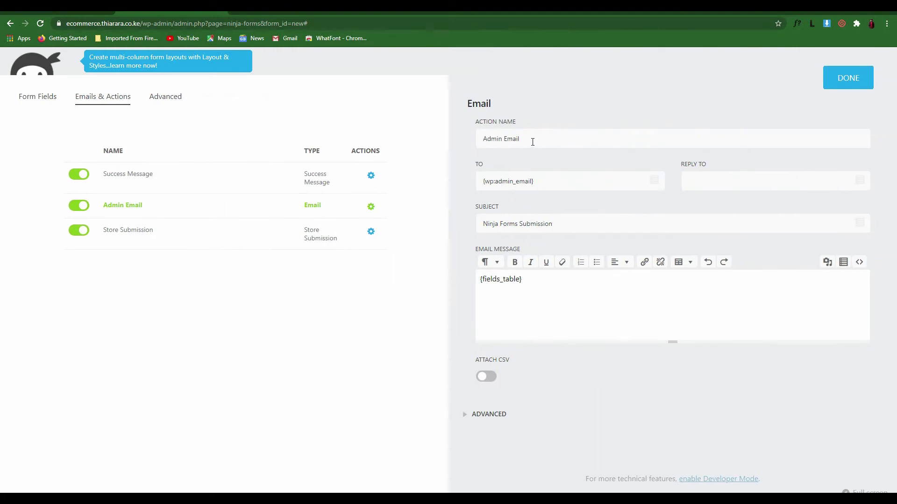
{"action": "left_click_drag", "start_coordinate": [532, 142], "coordinate": [471, 136]}
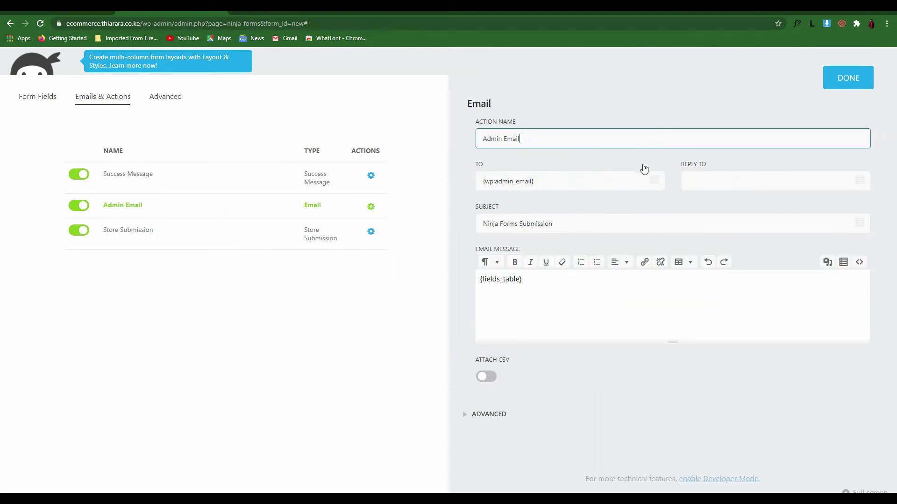
{"action": "left_click", "coordinate": [560, 186]}
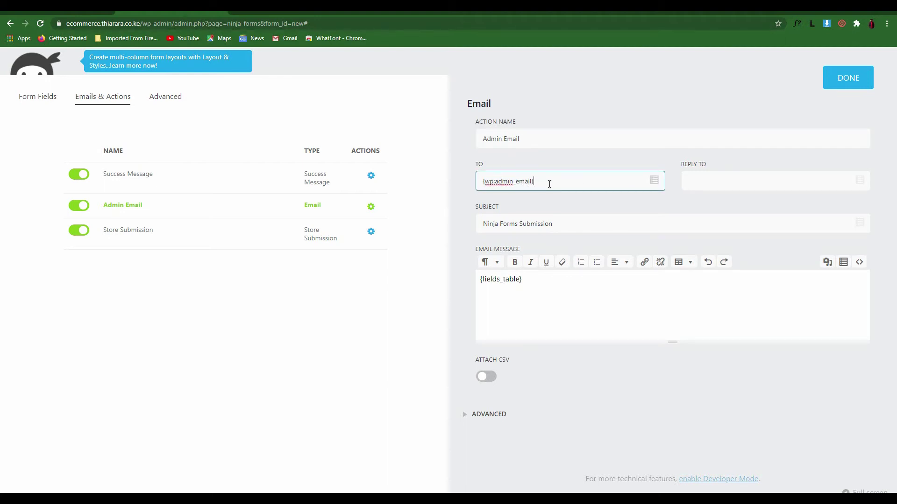
{"action": "left_click_drag", "start_coordinate": [581, 186], "coordinate": [481, 183]}
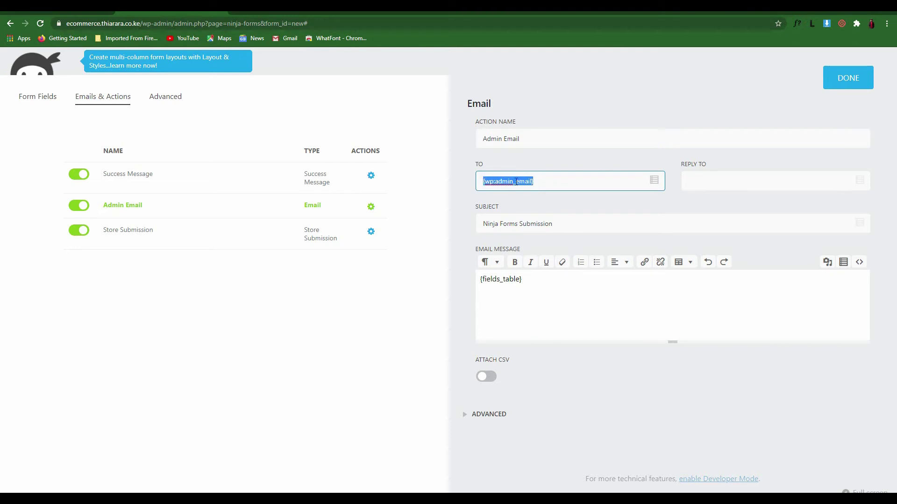
{"action": "left_click", "coordinate": [607, 185]}
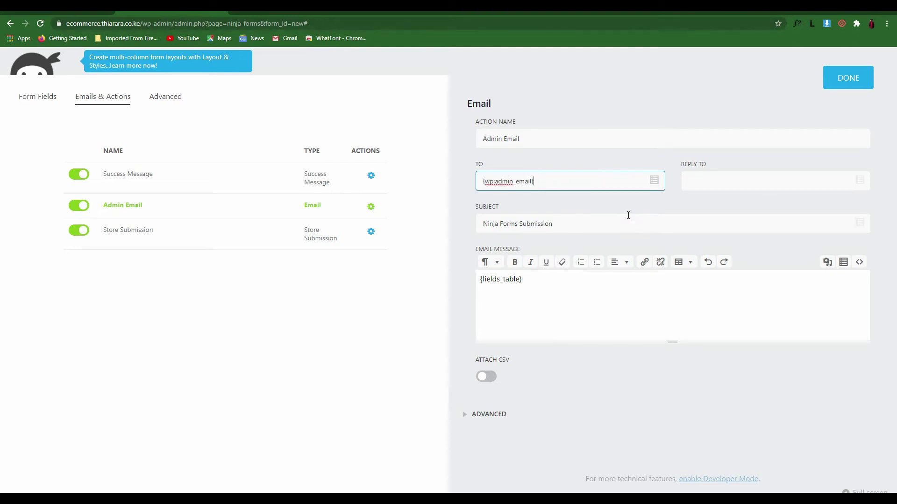
{"action": "left_click", "coordinate": [727, 183]}
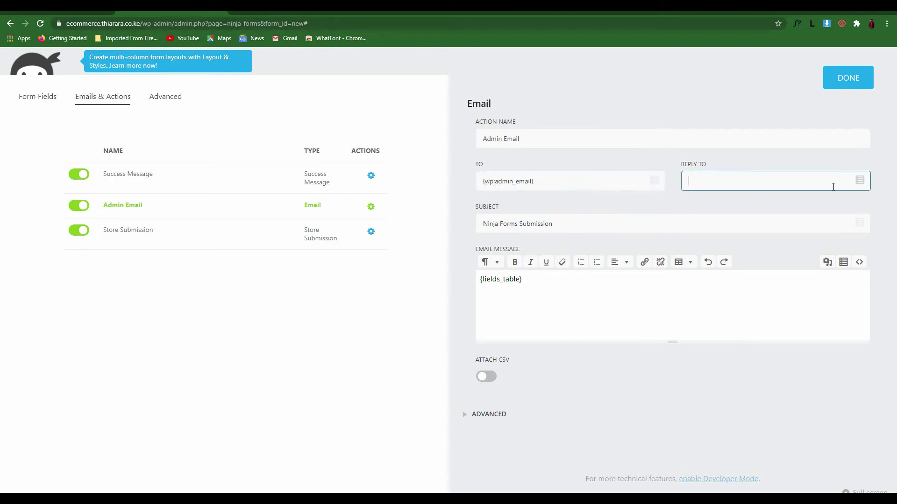
{"action": "left_click", "coordinate": [859, 180]}
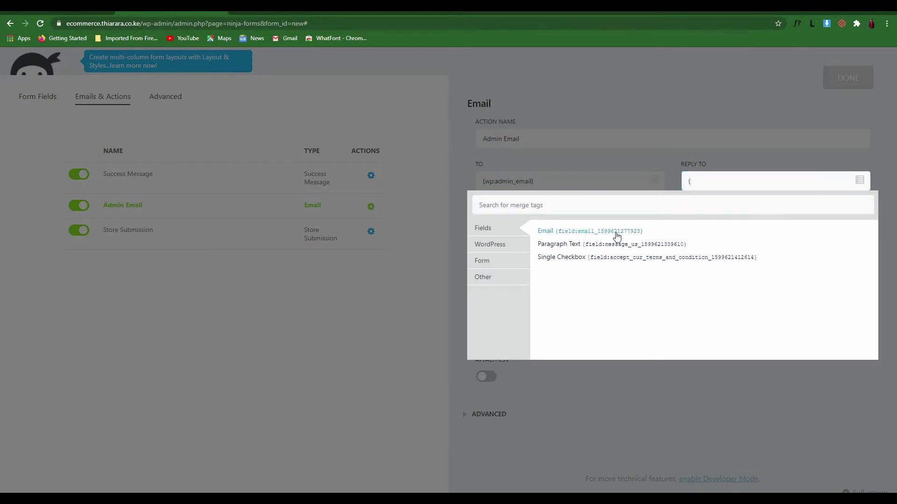
{"action": "left_click", "coordinate": [615, 232]}
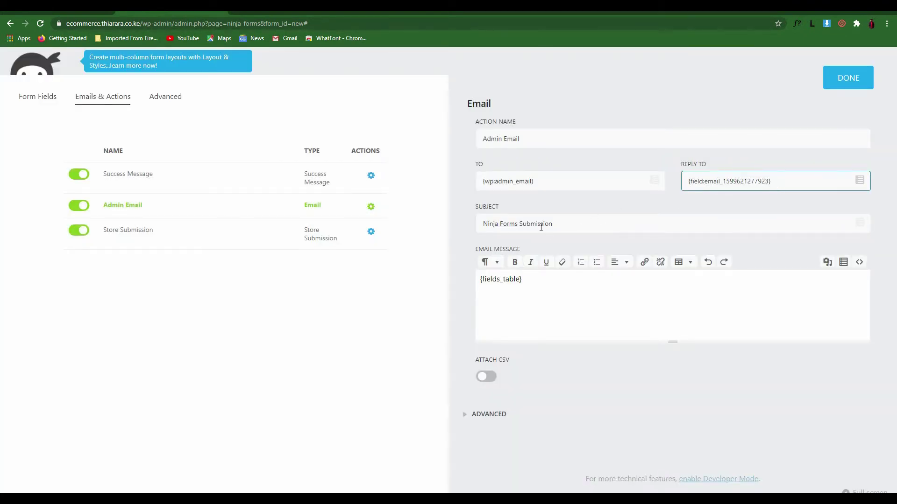
Step: Set the Admin Email subject to "Contact us"
{"action": "left_click_drag", "start_coordinate": [568, 226], "coordinate": [473, 220]}
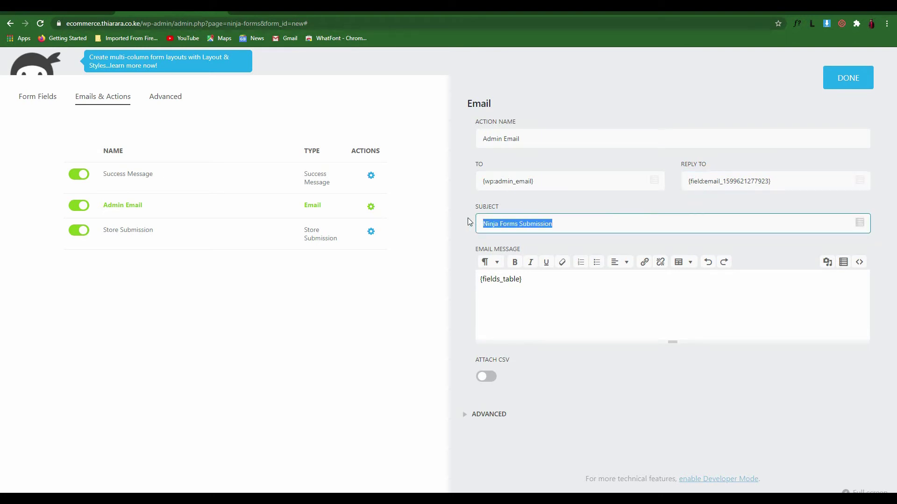
{"action": "type", "text": "Co"}
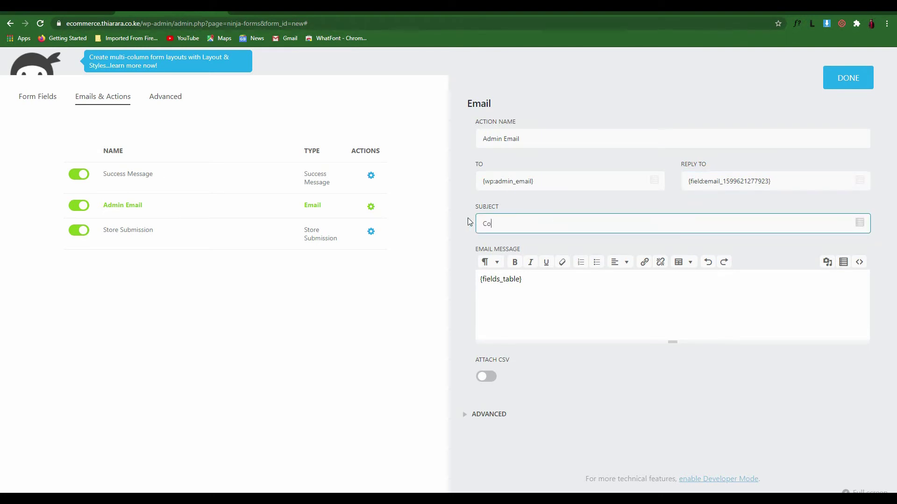
{"action": "type", "text": "ntact us"}
Step: Add the {other:date} merge tag below {fields_table} in the Admin Email message and finish editing the action
{"action": "left_click", "coordinate": [534, 286]}
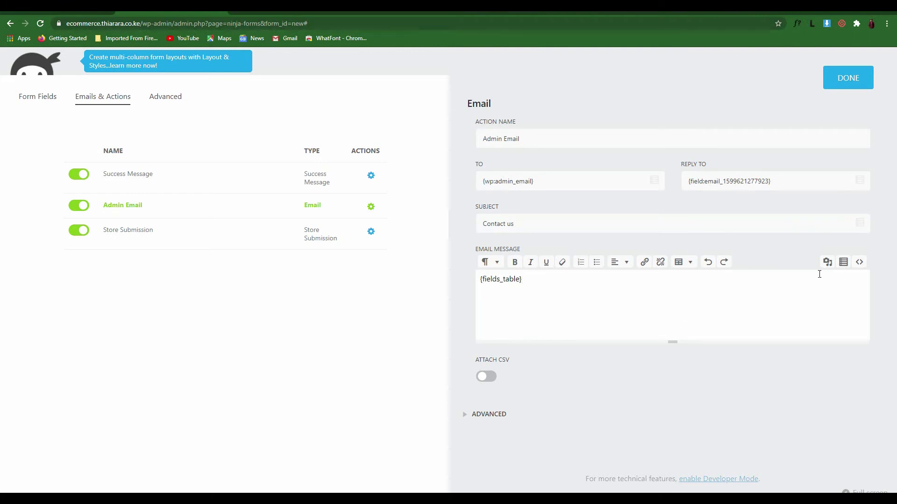
{"action": "key", "text": "Return"}
{"action": "key", "text": "Return"}
{"action": "left_click", "coordinate": [843, 262]}
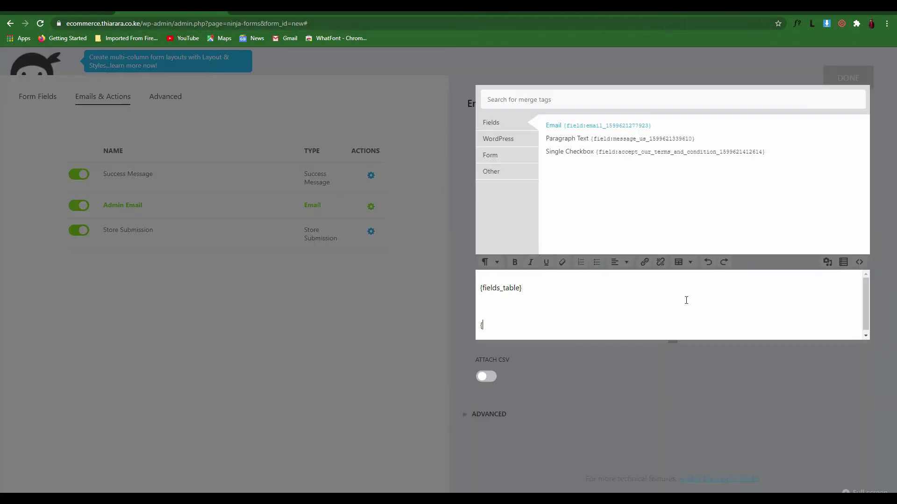
{"action": "left_click", "coordinate": [512, 173]}
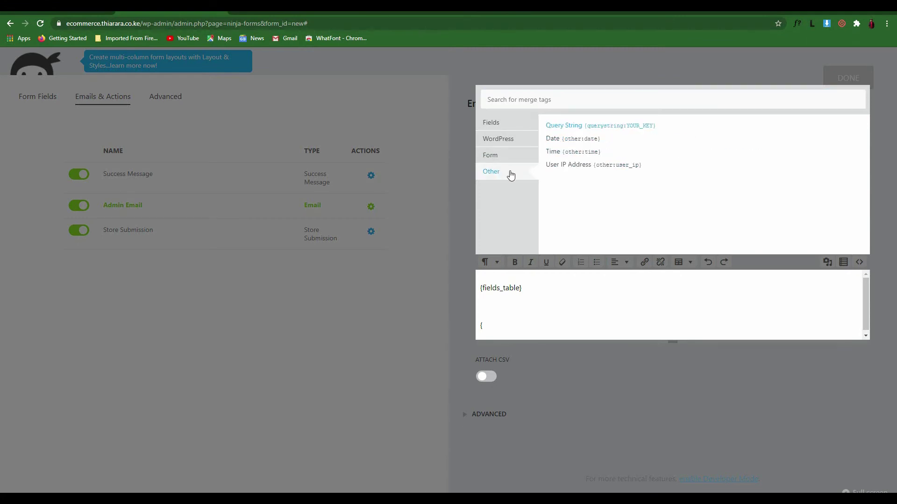
{"action": "left_click", "coordinate": [575, 138]}
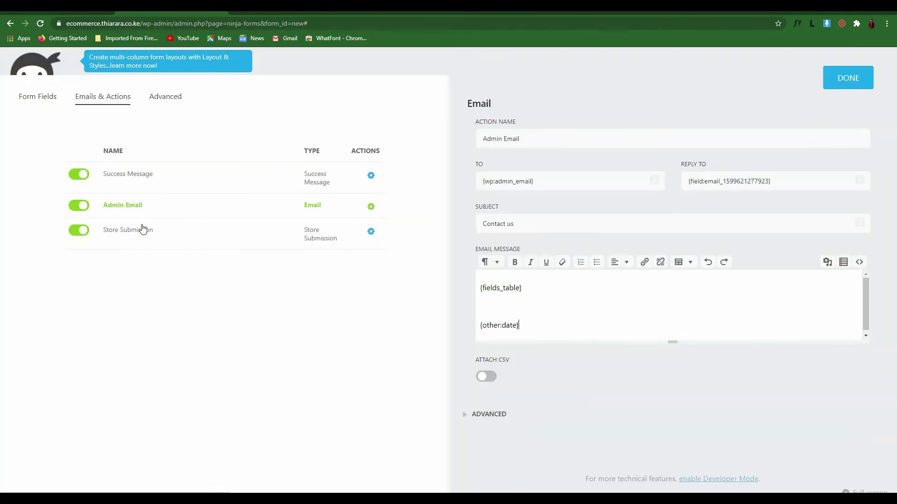
{"action": "left_click", "coordinate": [871, 78]}
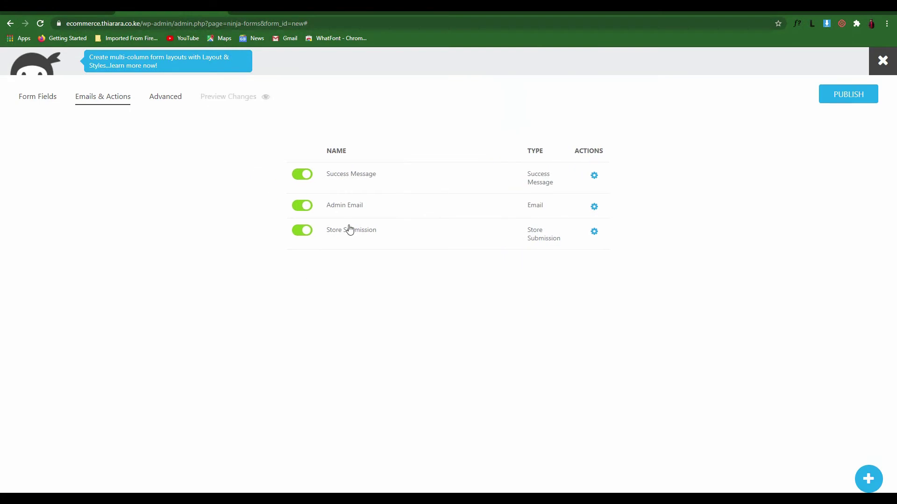
Step: Try Save None and a new field exception in the Store Submission action, restore Save All without exceptions, and finish editing
{"action": "left_click", "coordinate": [595, 233]}
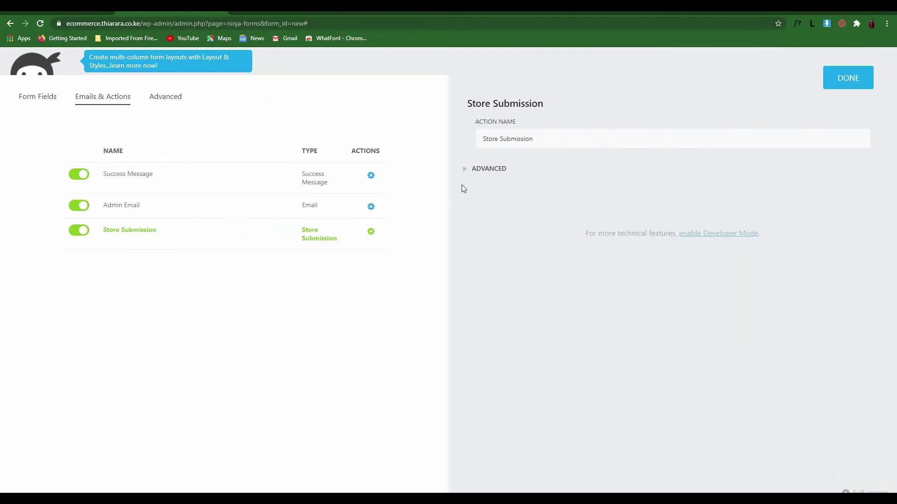
{"action": "left_click", "coordinate": [475, 167]}
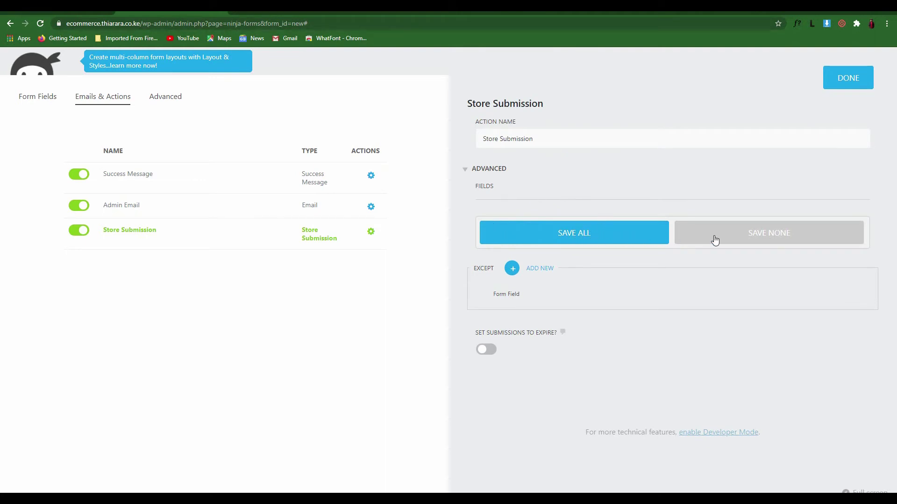
{"action": "left_click", "coordinate": [729, 236]}
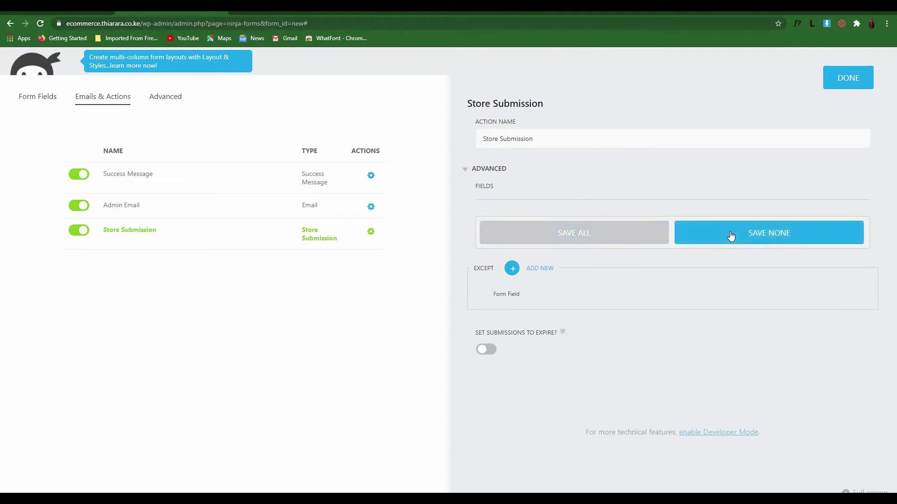
{"action": "left_click", "coordinate": [577, 230]}
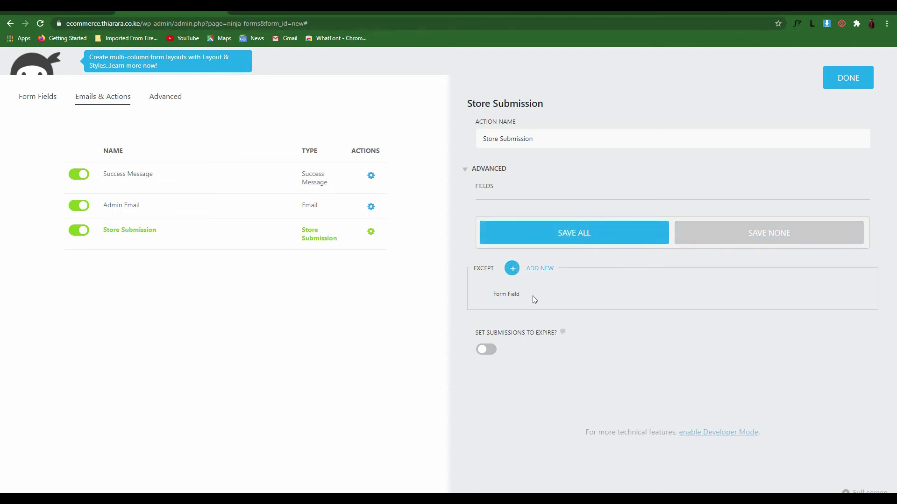
{"action": "left_click", "coordinate": [516, 271]}
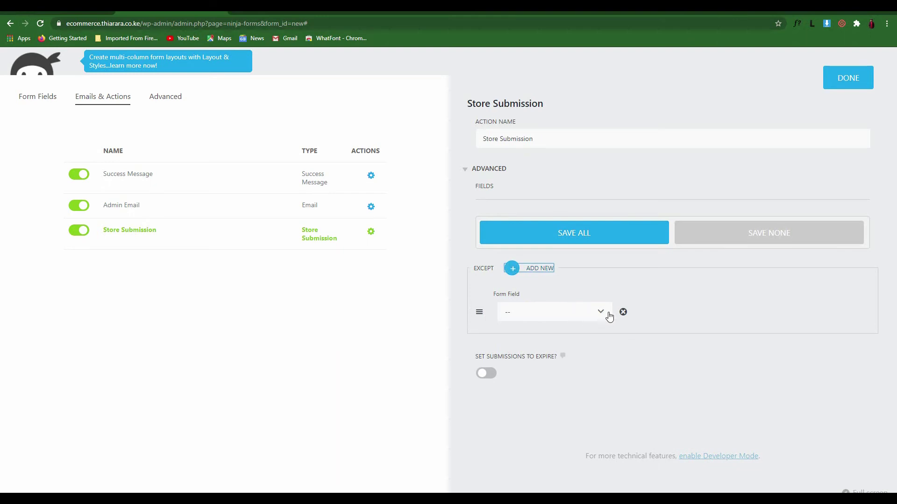
{"action": "left_click", "coordinate": [623, 312]}
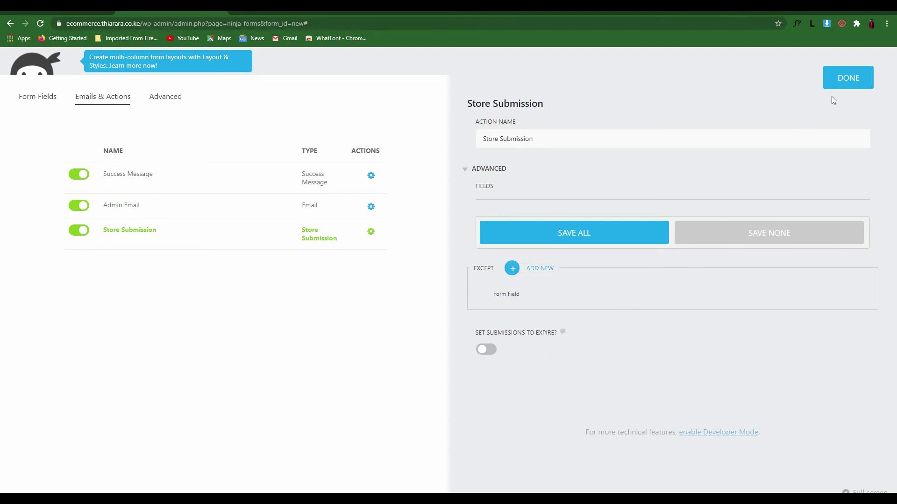
{"action": "left_click", "coordinate": [842, 81]}
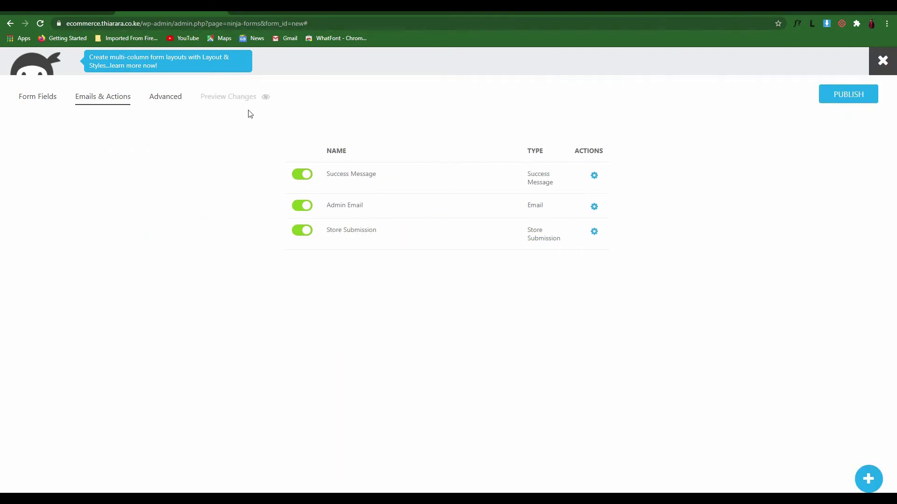
Step: Set the form title to "Contact us" in the advanced display settings
{"action": "left_click", "coordinate": [162, 98]}
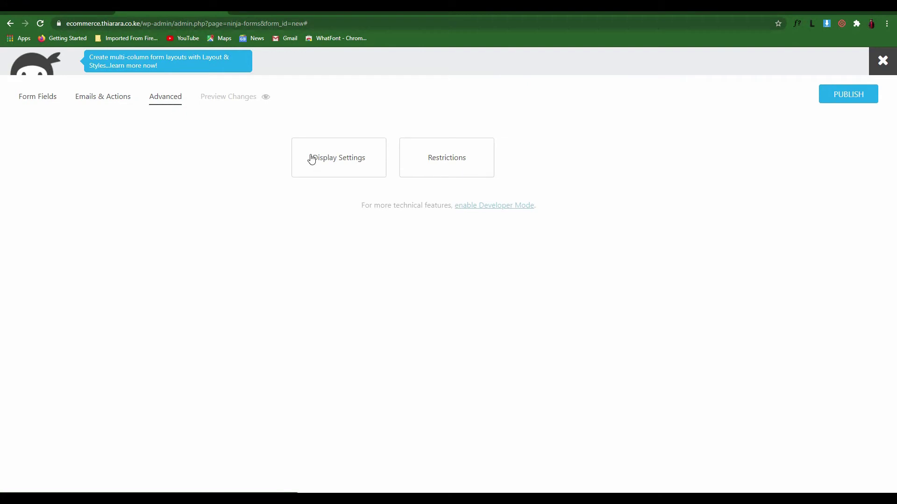
{"action": "left_click", "coordinate": [340, 160]}
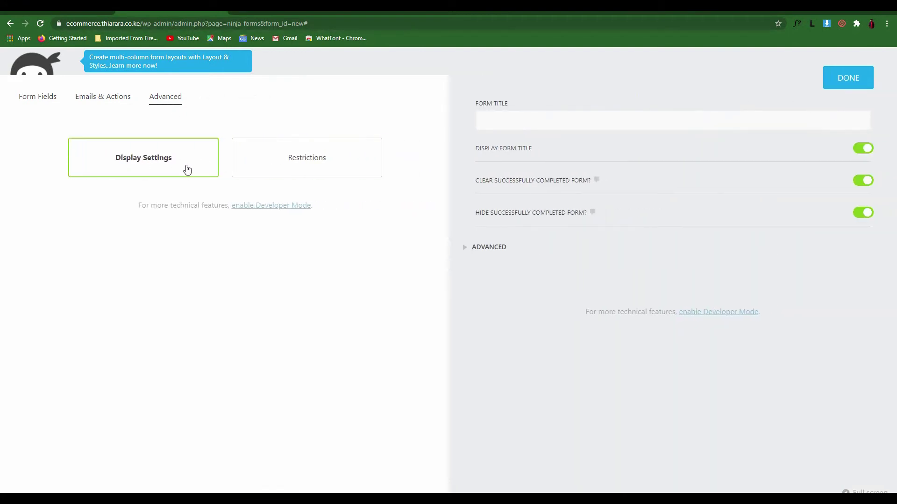
{"action": "left_click", "coordinate": [507, 129]}
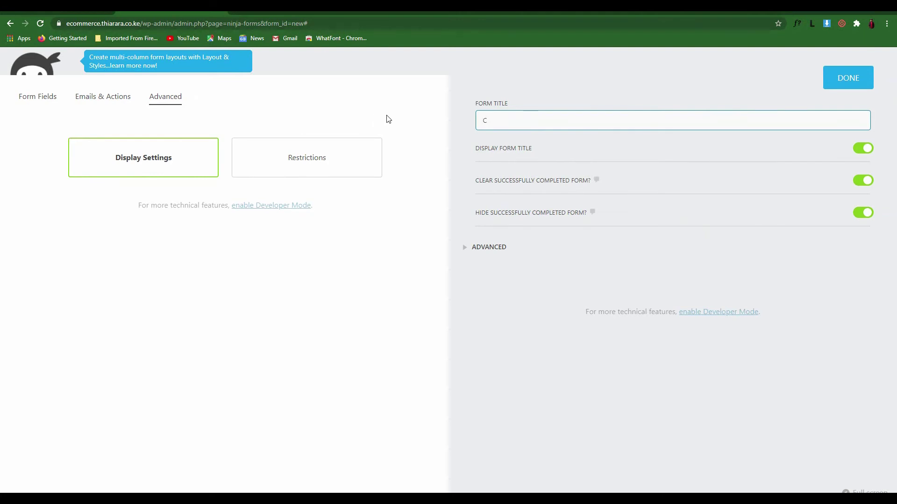
{"action": "type", "text": "Contac"}
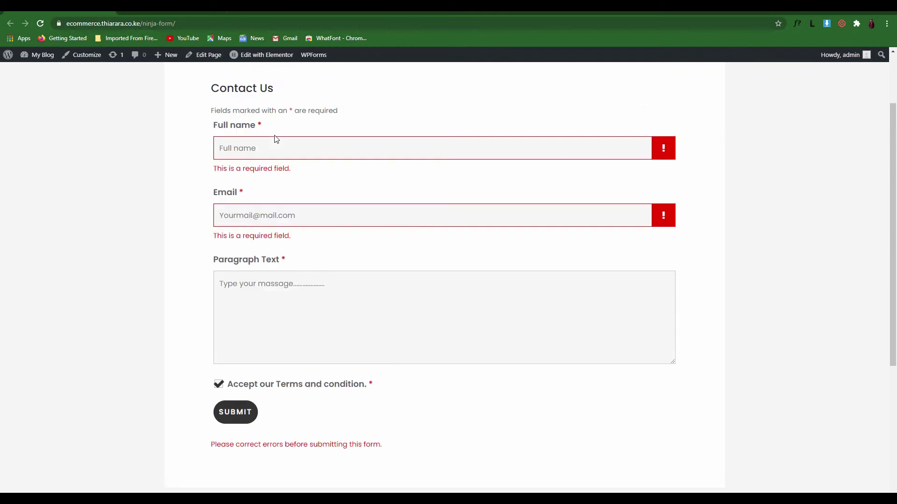
Step: Check the title on the published form page, and try the Display Form Title option off and on again
{"action": "scroll", "coordinate": [276, 138], "scroll_direction": "up", "scroll_amount": 2}
{"action": "left_click_drag", "start_coordinate": [281, 173], "coordinate": [202, 170]}
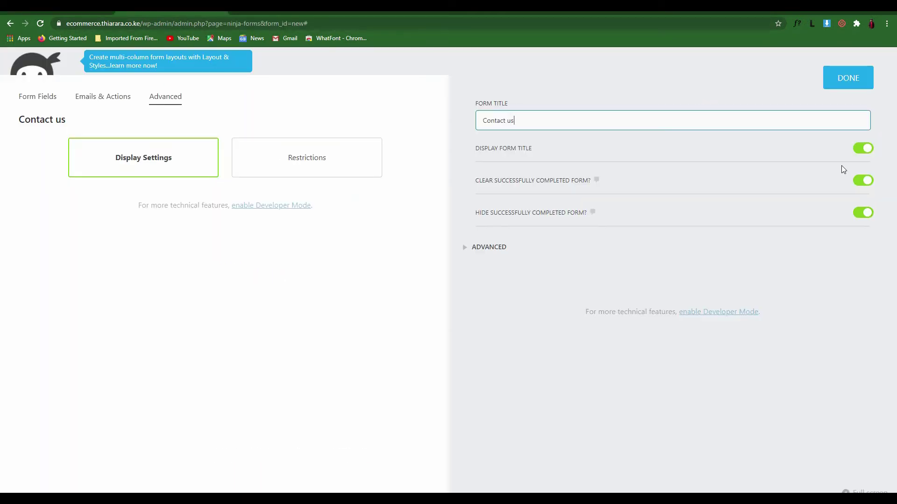
{"action": "left_click", "coordinate": [862, 149]}
{"action": "left_click", "coordinate": [863, 149]}
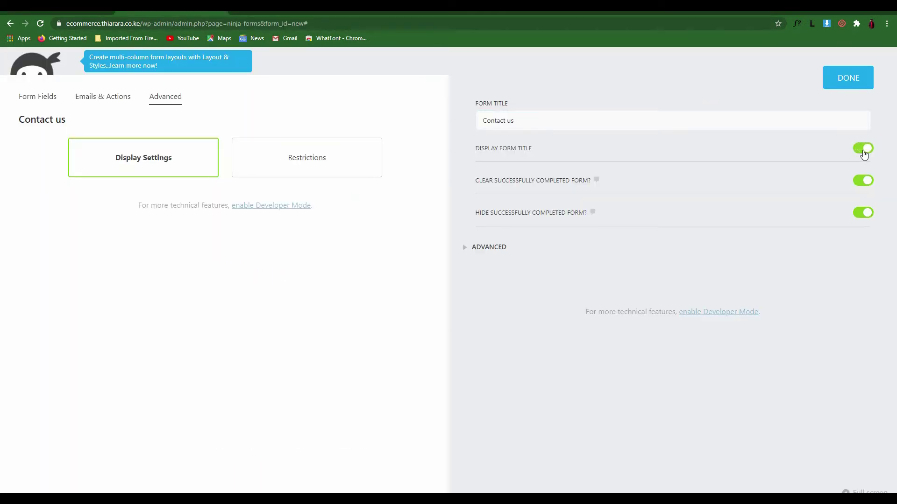
{"action": "left_click", "coordinate": [863, 149]}
{"action": "left_click", "coordinate": [861, 149]}
Step: Expand the advanced part of the display settings and review the default label position choices and custom label fields
{"action": "left_click", "coordinate": [498, 248]}
{"action": "scroll", "coordinate": [504, 257], "scroll_direction": "down", "scroll_amount": 1}
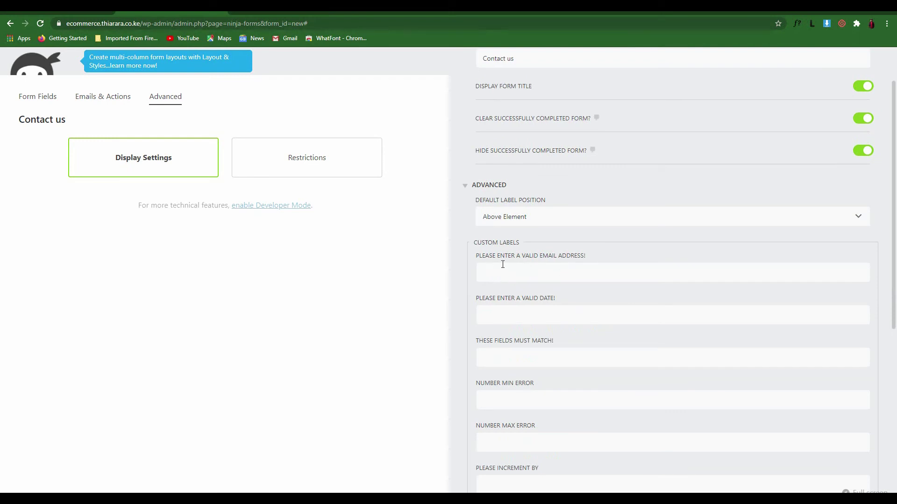
{"action": "scroll", "coordinate": [523, 263], "scroll_direction": "down", "scroll_amount": 3}
{"action": "scroll", "coordinate": [535, 202], "scroll_direction": "up", "scroll_amount": 2}
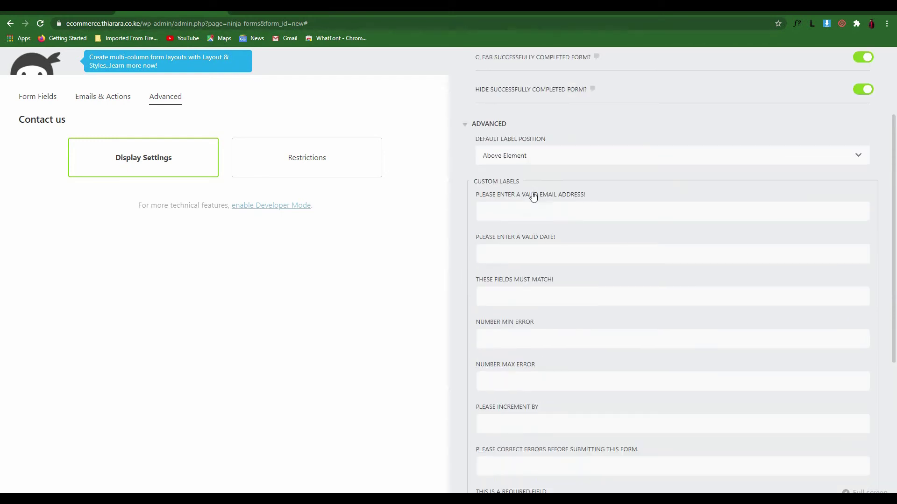
{"action": "left_click", "coordinate": [580, 162]}
{"action": "left_click", "coordinate": [580, 163]}
Step: Check where the Full name and Email labels sit on the published form, and choose Above Element as the default label position
{"action": "left_click_drag", "start_coordinate": [562, 140], "coordinate": [480, 137]}
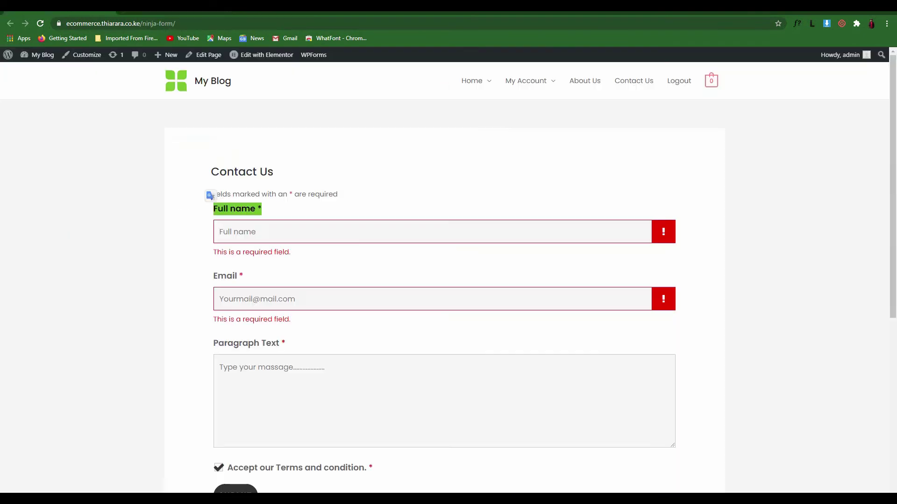
{"action": "left_click_drag", "start_coordinate": [272, 209], "coordinate": [210, 192]}
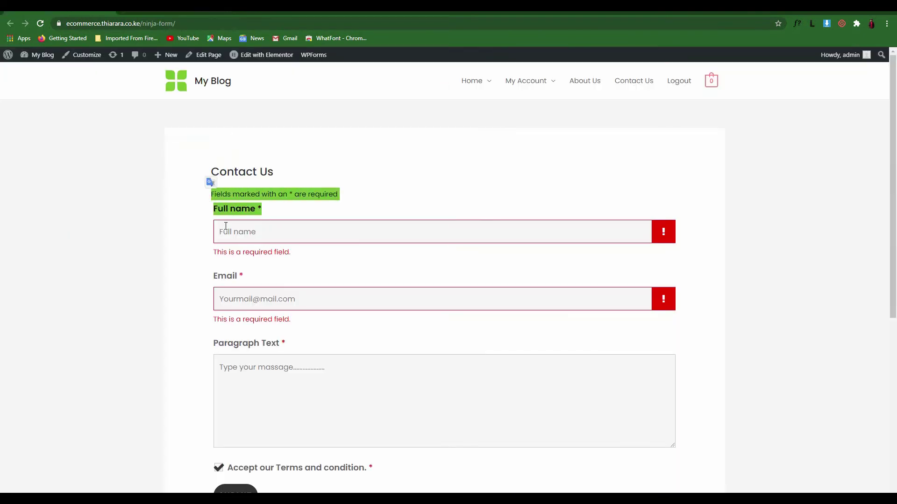
{"action": "left_click_drag", "start_coordinate": [262, 212], "coordinate": [214, 207]}
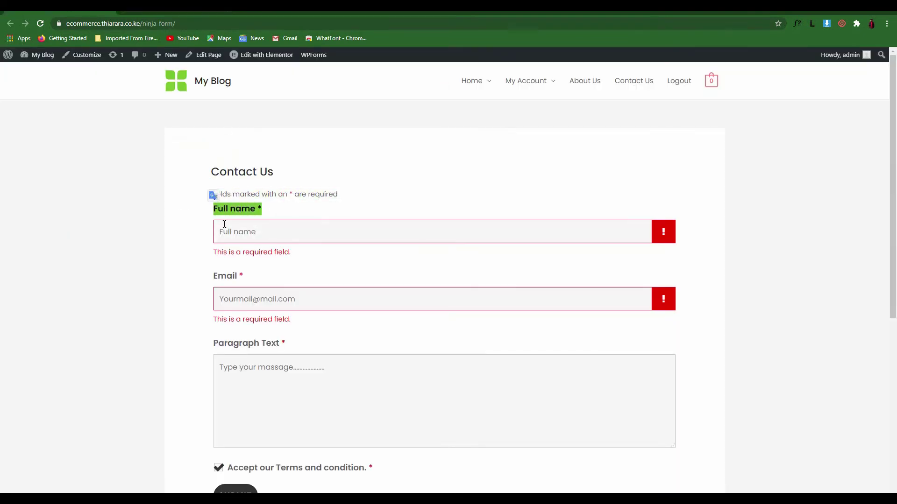
{"action": "left_click_drag", "start_coordinate": [257, 275], "coordinate": [210, 277]}
{"action": "left_click", "coordinate": [262, 283]}
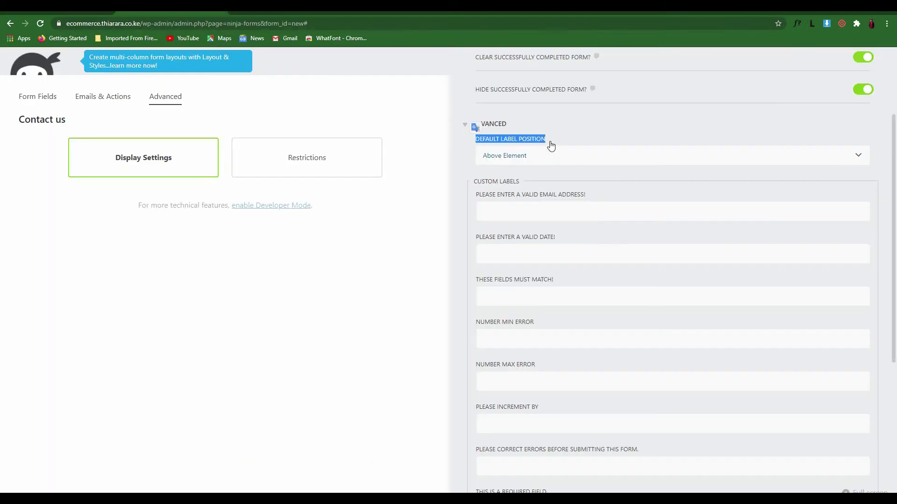
{"action": "left_click", "coordinate": [548, 157]}
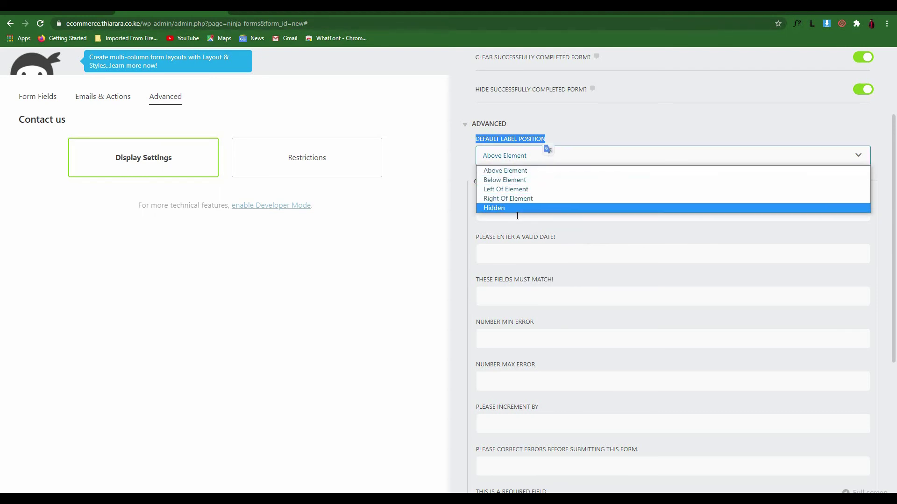
{"action": "left_click", "coordinate": [516, 172]}
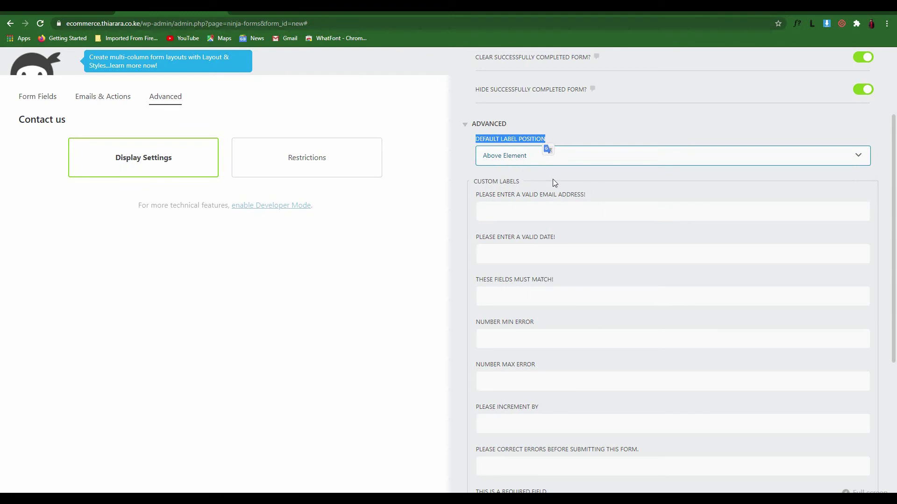
Step: Review the custom label fields and the available currencies, choosing Plugin Default as the form's currency
{"action": "scroll", "coordinate": [602, 303], "scroll_direction": "down", "scroll_amount": 5}
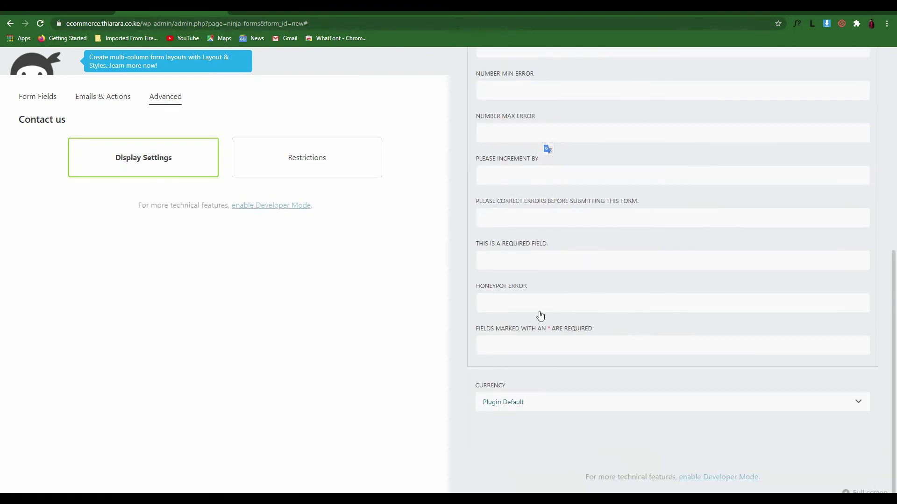
{"action": "scroll", "coordinate": [539, 315], "scroll_direction": "up", "scroll_amount": 5}
{"action": "scroll", "coordinate": [606, 286], "scroll_direction": "down", "scroll_amount": 5}
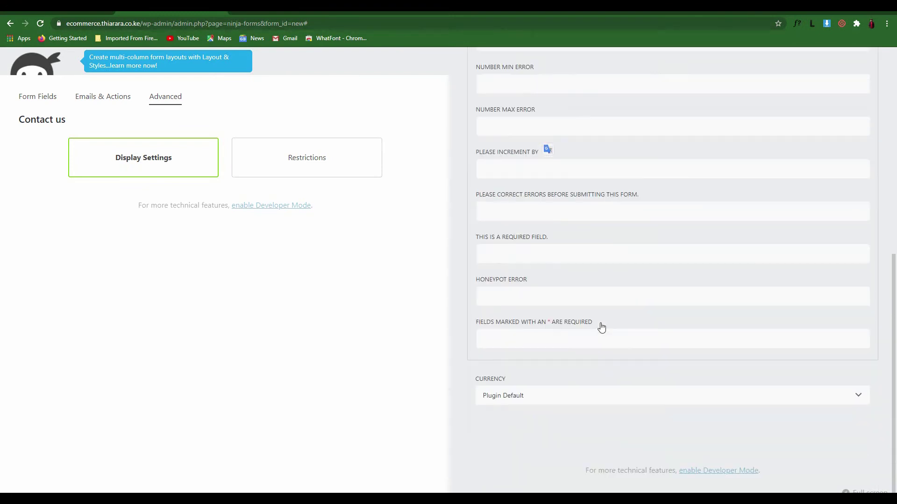
{"action": "left_click", "coordinate": [574, 402]}
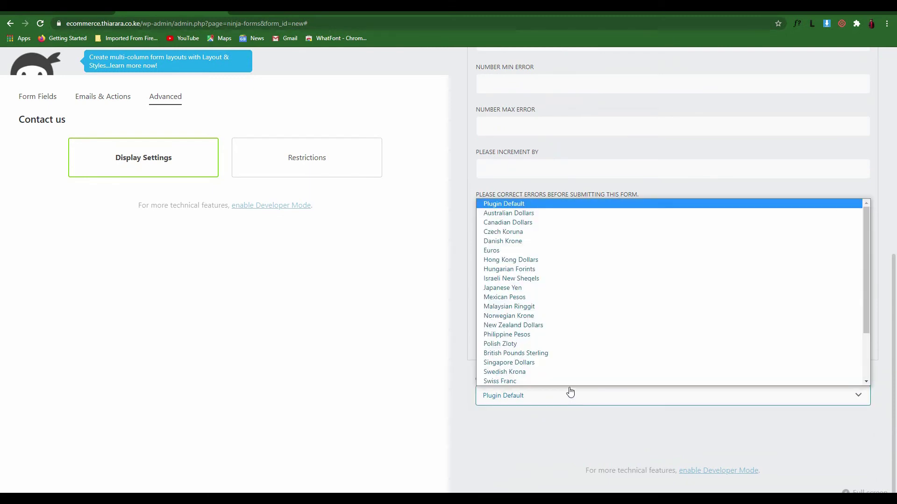
{"action": "scroll", "coordinate": [558, 251], "scroll_direction": "down", "scroll_amount": 3}
{"action": "scroll", "coordinate": [545, 284], "scroll_direction": "up", "scroll_amount": 3}
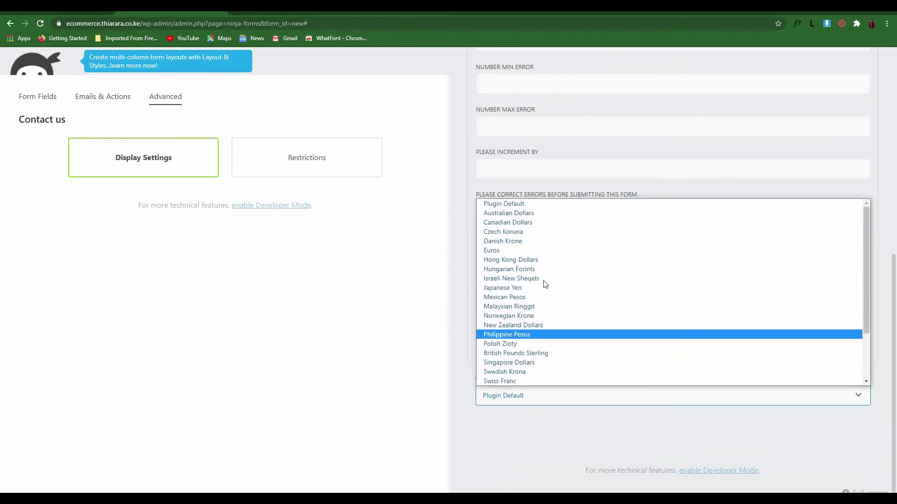
{"action": "left_click", "coordinate": [509, 204]}
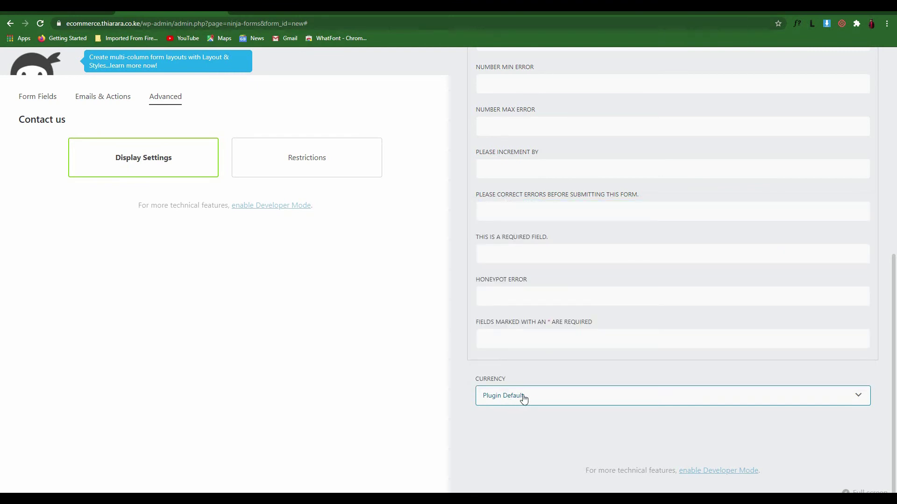
{"action": "scroll", "coordinate": [705, 201], "scroll_direction": "up", "scroll_amount": 8}
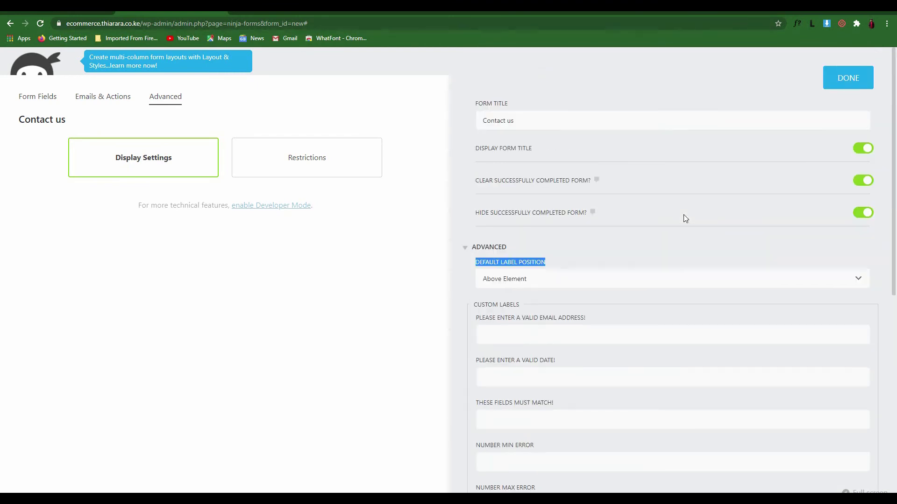
Step: Review the form's restriction settings and set the unique field to Email
{"action": "left_click", "coordinate": [301, 164]}
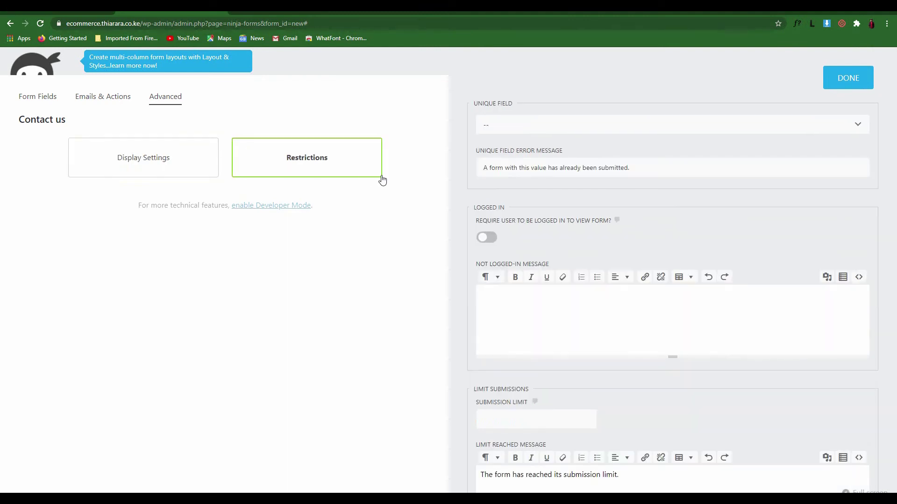
{"action": "left_click", "coordinate": [510, 124]}
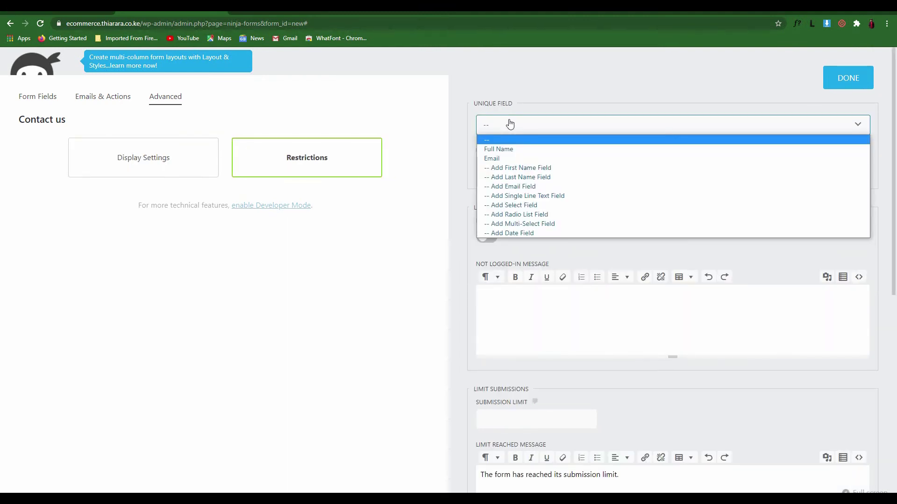
{"action": "left_click", "coordinate": [510, 124]}
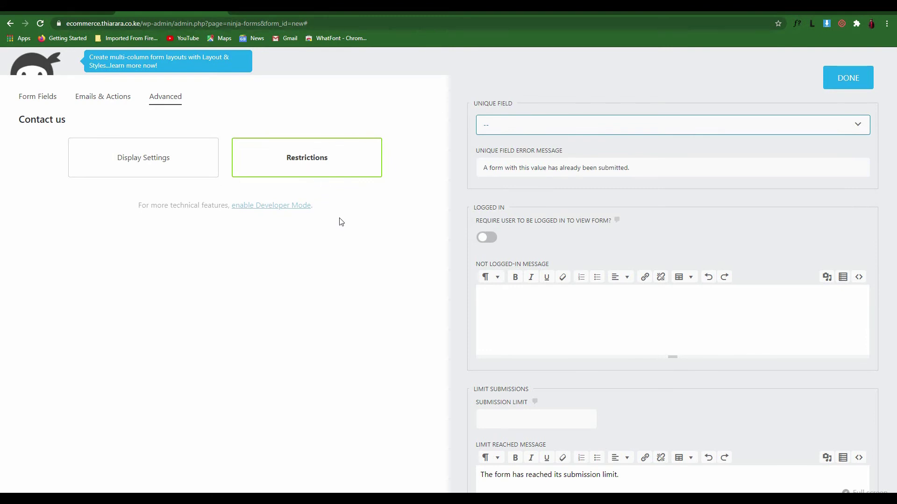
{"action": "scroll", "coordinate": [549, 261], "scroll_direction": "down", "scroll_amount": 3}
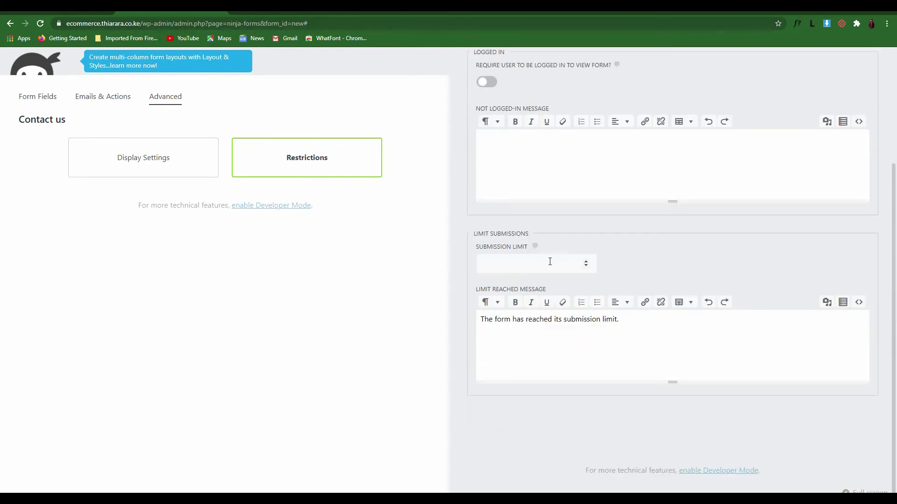
{"action": "scroll", "coordinate": [527, 258], "scroll_direction": "up", "scroll_amount": 3}
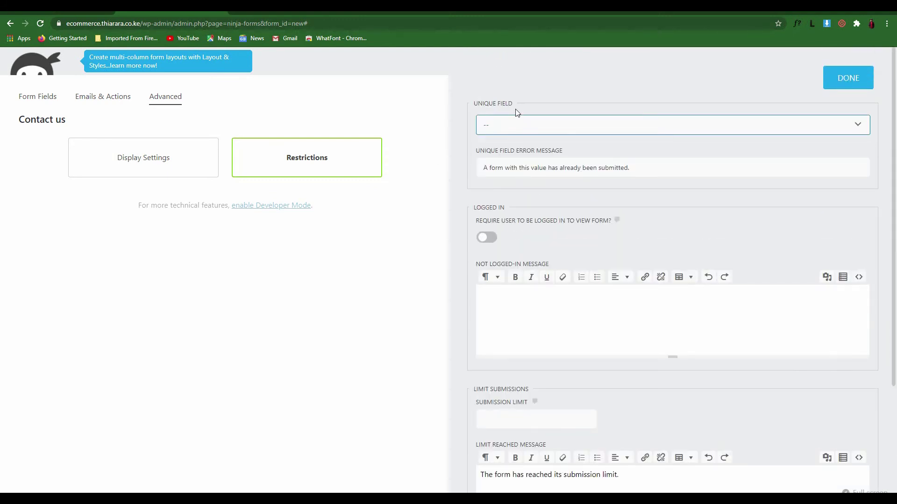
{"action": "left_click", "coordinate": [545, 131]}
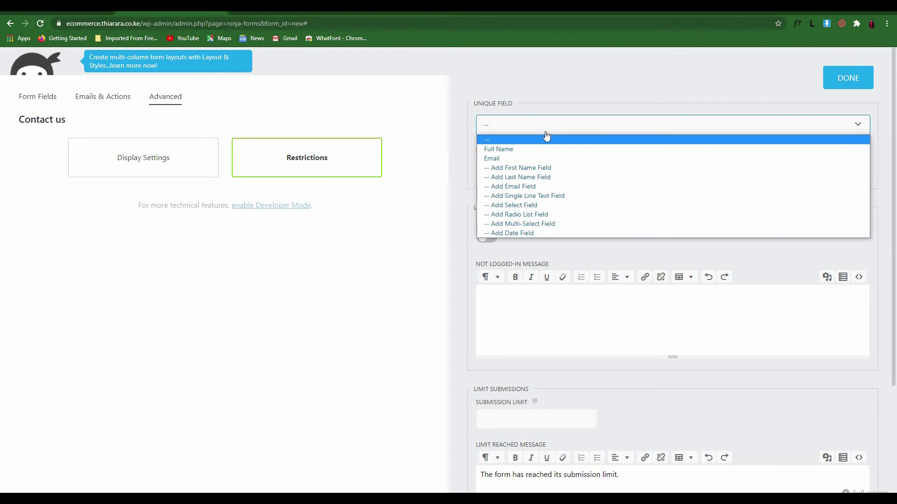
{"action": "left_click", "coordinate": [537, 149]}
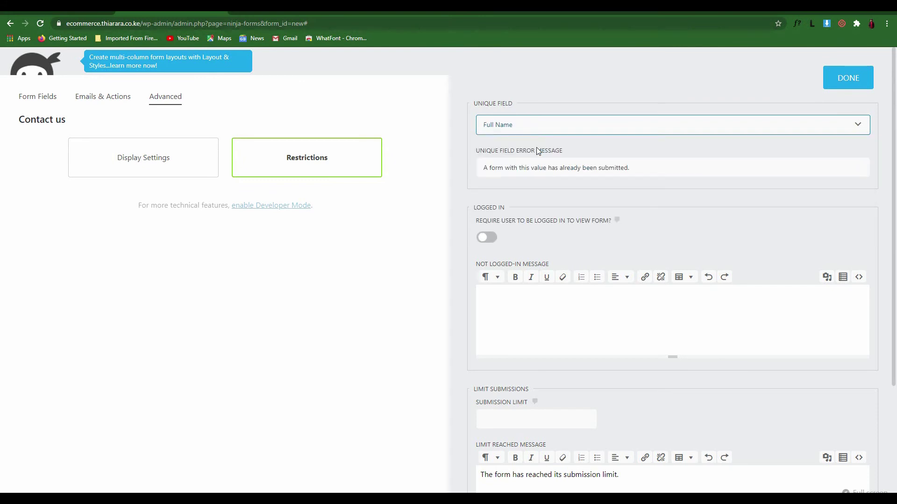
{"action": "left_click", "coordinate": [560, 128]}
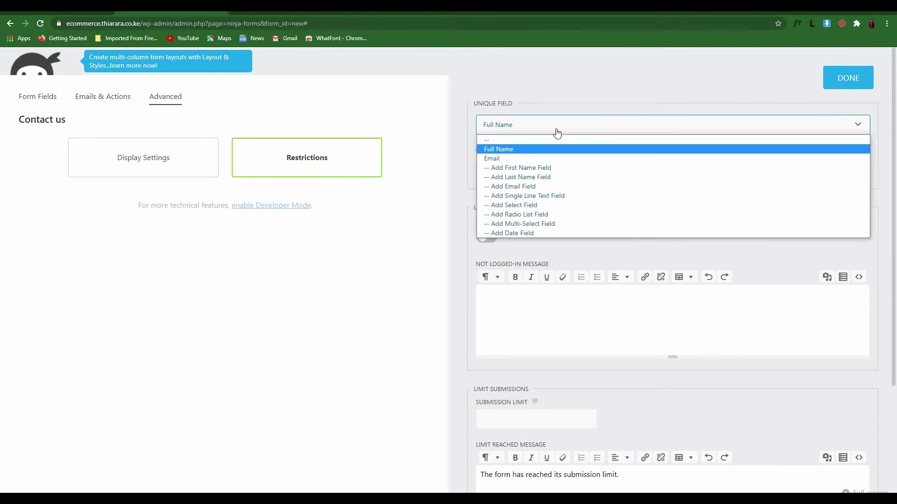
{"action": "left_click", "coordinate": [531, 158]}
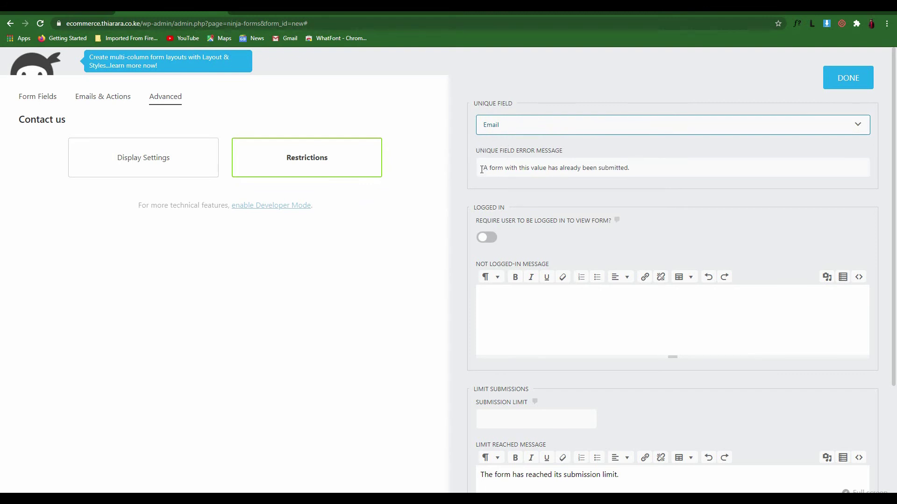
Step: Examine the wording of the unique field error message in the restriction settings
{"action": "left_click_drag", "start_coordinate": [481, 169], "coordinate": [629, 170]}
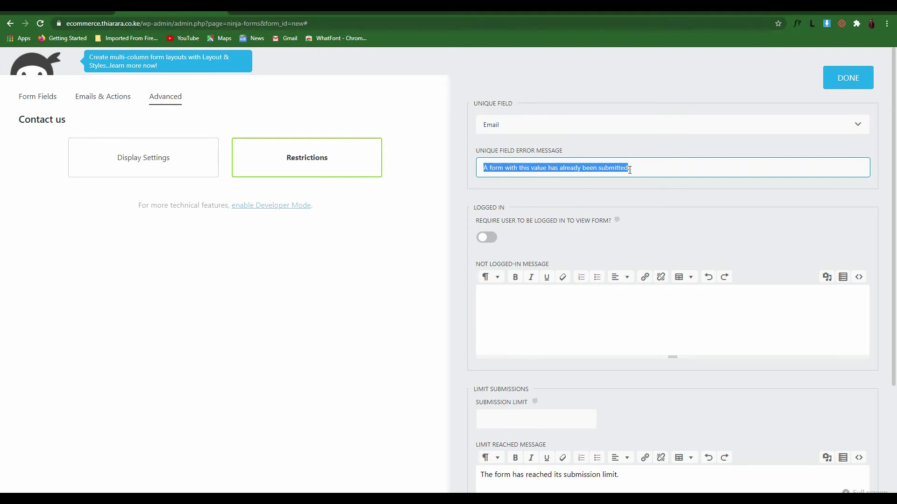
{"action": "left_click", "coordinate": [642, 164]}
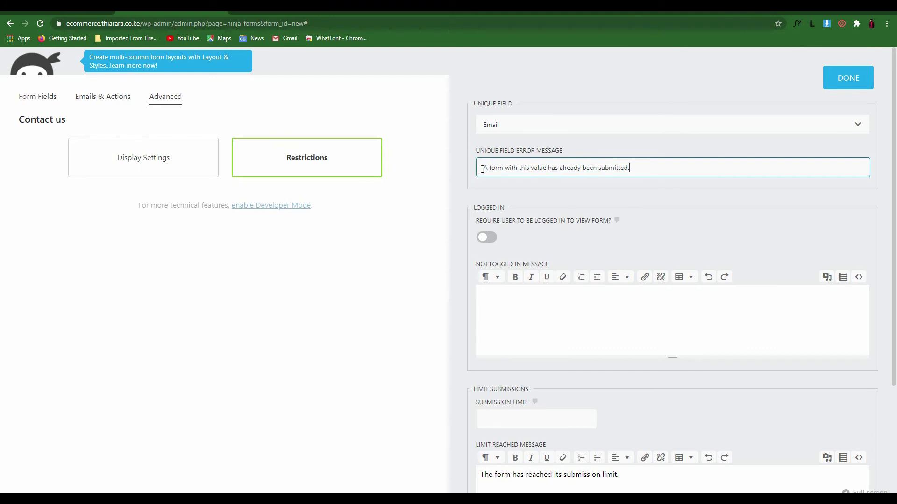
{"action": "left_click_drag", "start_coordinate": [484, 169], "coordinate": [647, 181]}
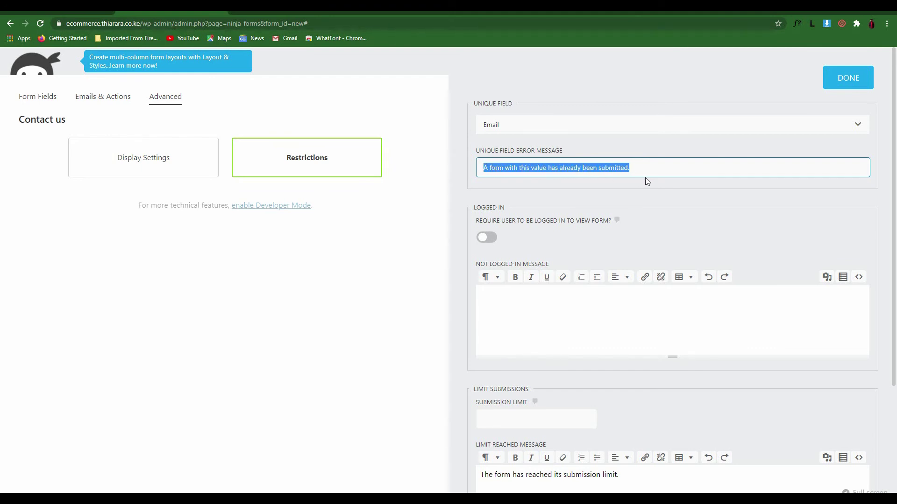
{"action": "left_click", "coordinate": [652, 172]}
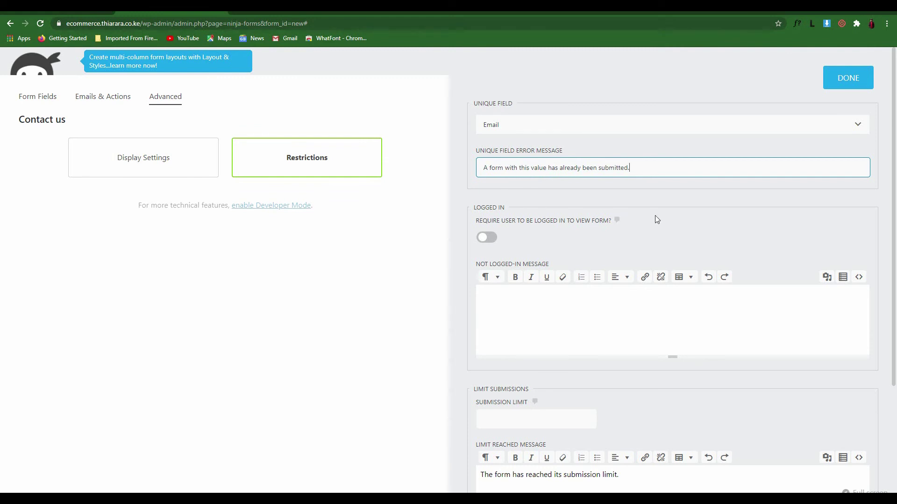
Step: Try the option requiring users to be logged in to view the form, and switch it off again
{"action": "left_click", "coordinate": [521, 201]}
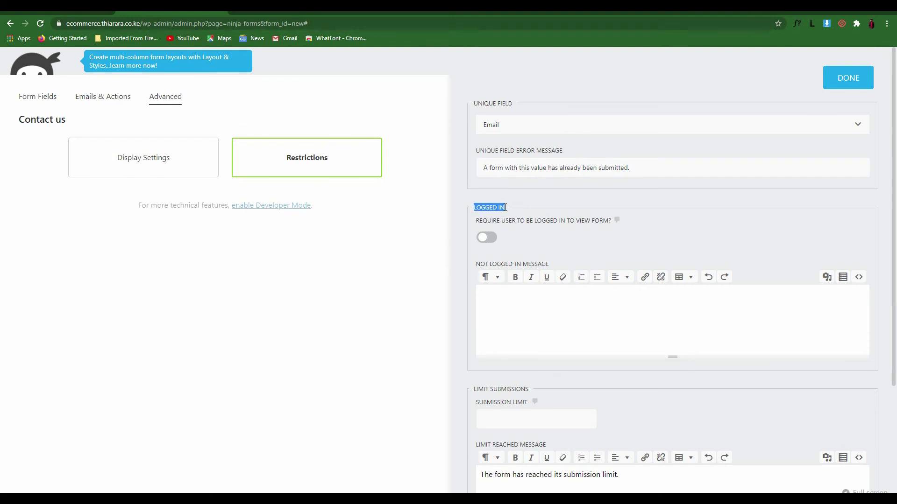
{"action": "left_click", "coordinate": [527, 203]}
{"action": "left_click", "coordinate": [487, 238]}
{"action": "left_click", "coordinate": [487, 238]}
{"action": "left_click", "coordinate": [487, 238]}
{"action": "left_click", "coordinate": [486, 239]}
{"action": "left_click", "coordinate": [487, 238]}
{"action": "left_click", "coordinate": [487, 239]}
{"action": "scroll", "coordinate": [512, 237], "scroll_direction": "down", "scroll_amount": 3}
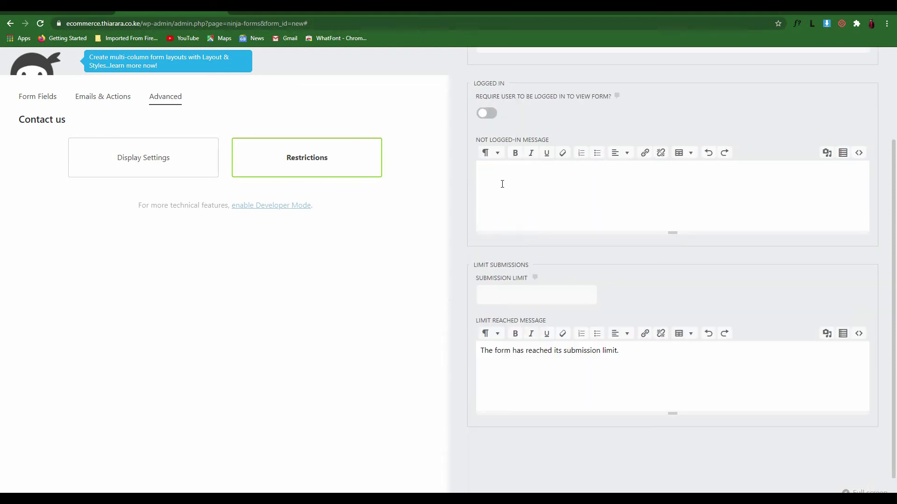
Step: Examine the not logged-in message, the submission limit and the limit reached message in the form's restriction settings
{"action": "triple_click", "coordinate": [483, 142]}
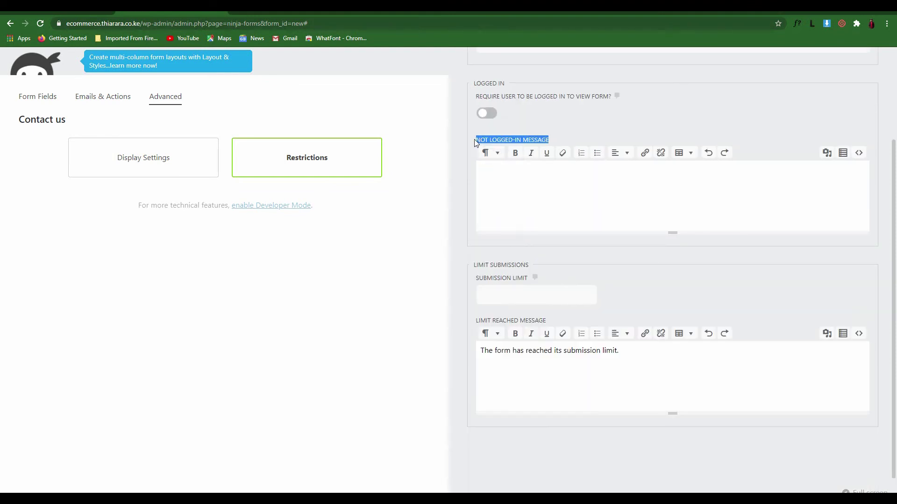
{"action": "left_click", "coordinate": [490, 181]}
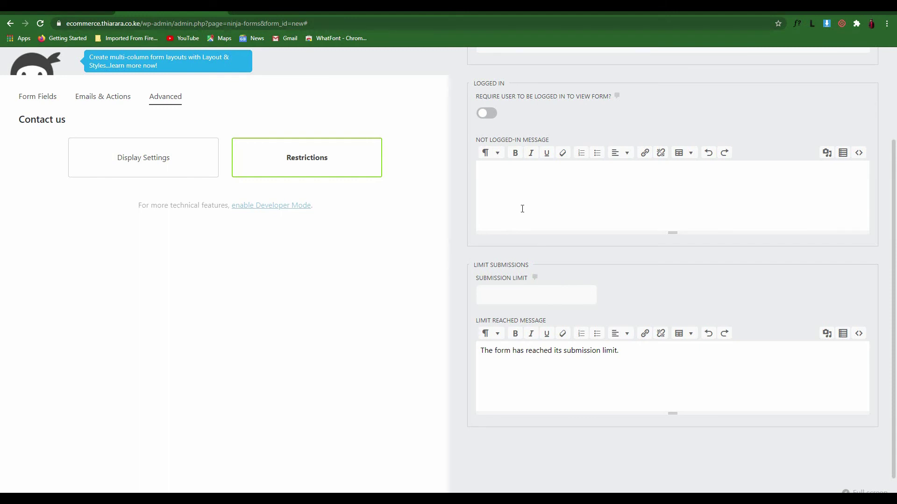
{"action": "scroll", "coordinate": [561, 262], "scroll_direction": "down", "scroll_amount": 1}
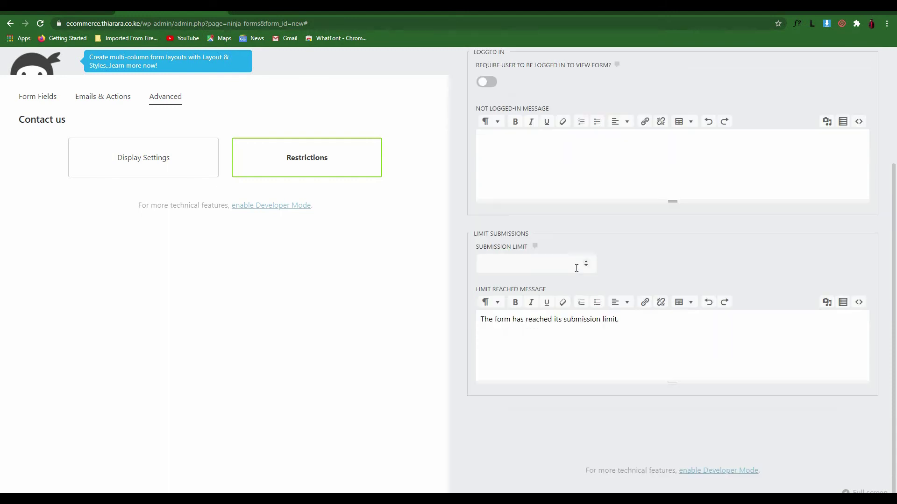
{"action": "left_click", "coordinate": [522, 262]}
{"action": "left_click_drag", "start_coordinate": [633, 322], "coordinate": [474, 316]}
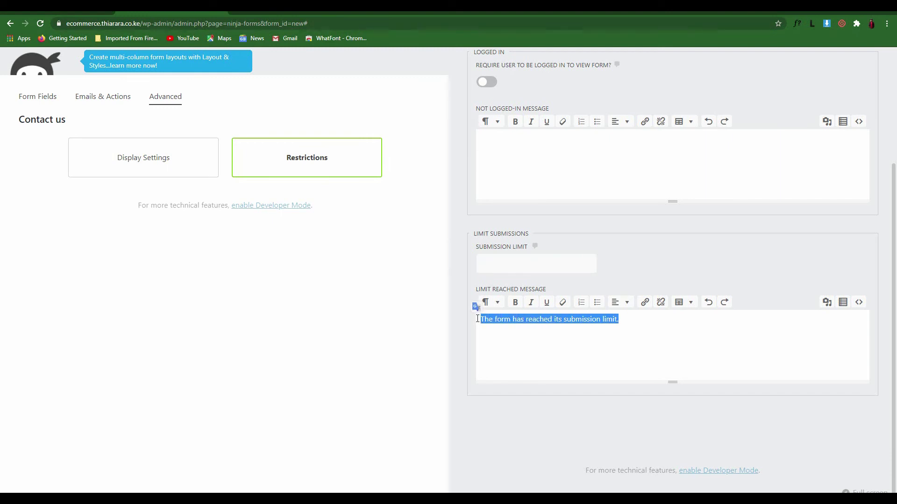
{"action": "left_click", "coordinate": [620, 322]}
{"action": "left_click_drag", "start_coordinate": [620, 322], "coordinate": [476, 321]}
{"action": "left_click", "coordinate": [528, 333]}
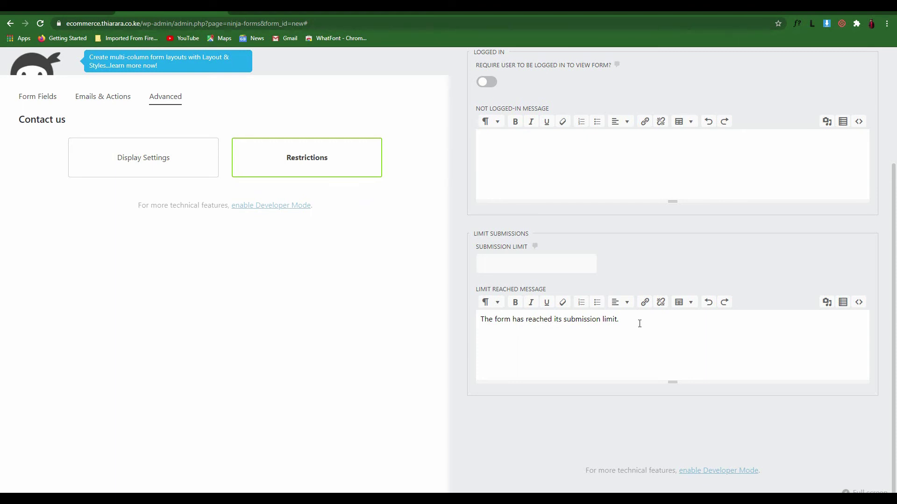
Step: Close the restriction settings and publish the form under the title "Contact us" with the submit button enabled
{"action": "scroll", "coordinate": [640, 324], "scroll_direction": "up", "scroll_amount": 3}
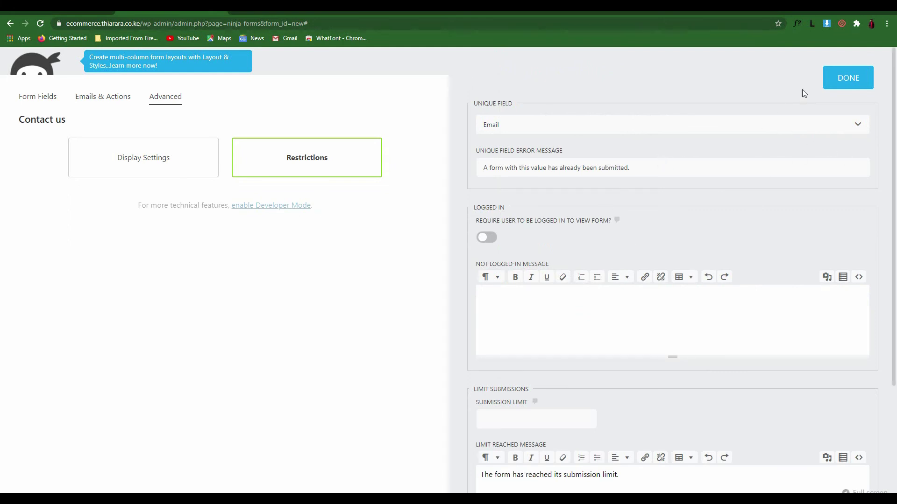
{"action": "left_click", "coordinate": [848, 79]}
{"action": "left_click", "coordinate": [856, 96]}
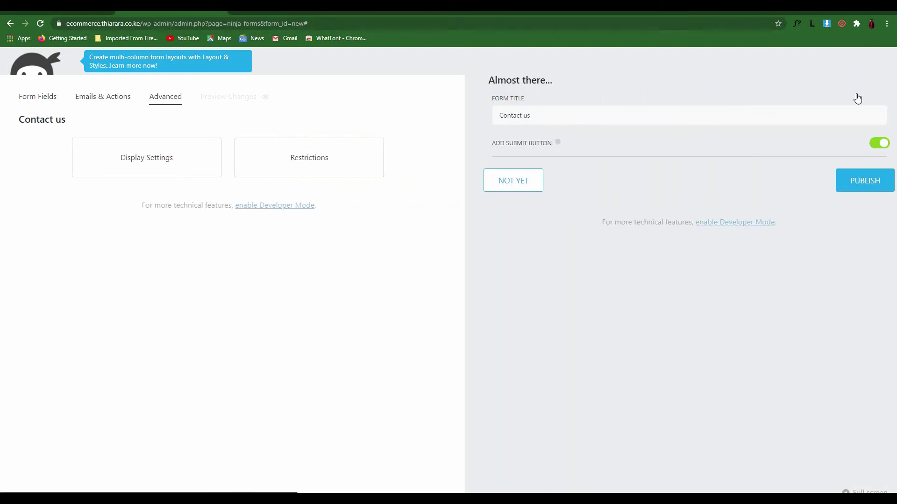
{"action": "left_click", "coordinate": [864, 180]}
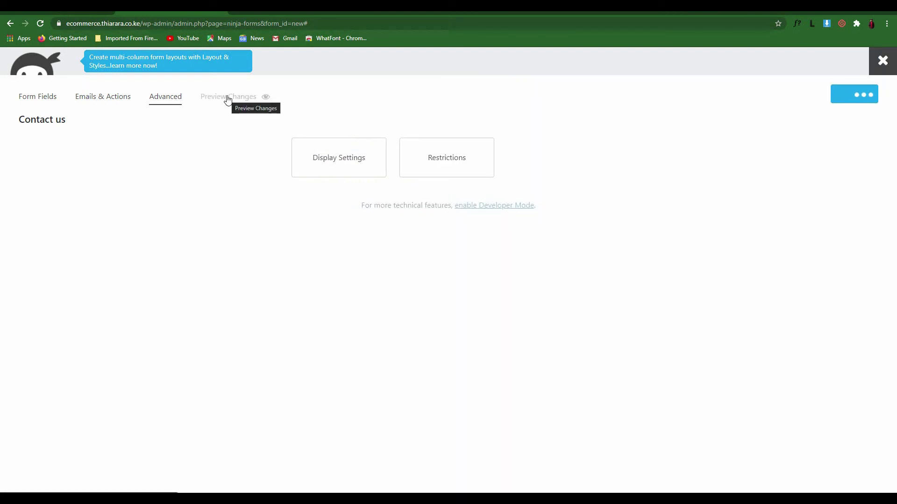
Step: Preview the form's fields on the site and return to the form builder
{"action": "left_click", "coordinate": [227, 98]}
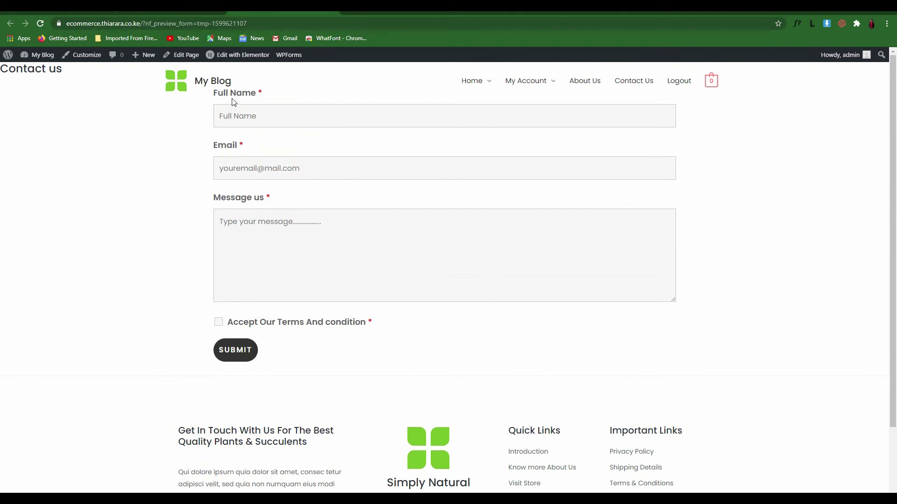
{"action": "mouse_move", "coordinate": [525, 92]}
{"action": "left_click", "coordinate": [187, 9]}
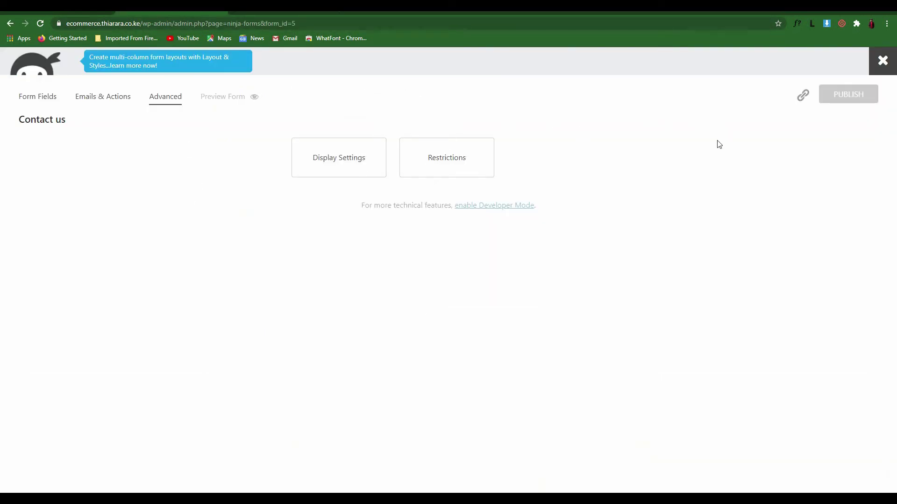
Step: Copy the published form's embed shortcode [ninja_form id='5']
{"action": "left_click", "coordinate": [845, 96]}
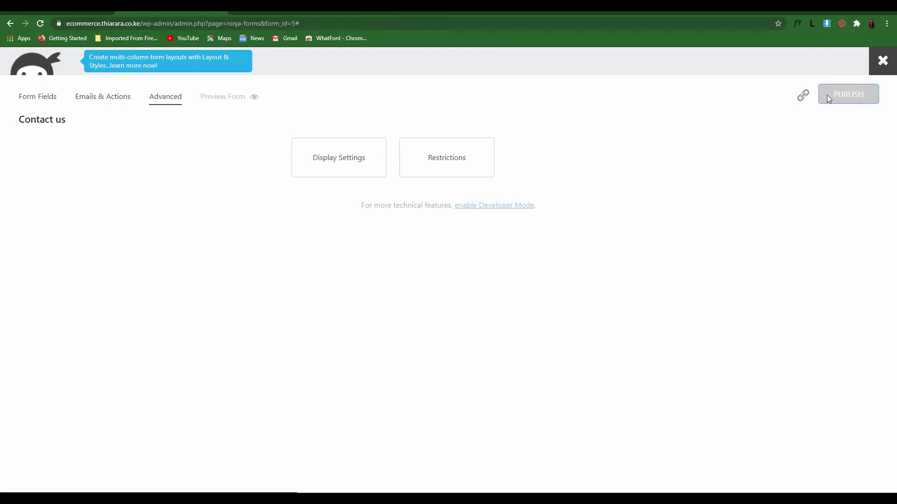
{"action": "left_click", "coordinate": [801, 96]}
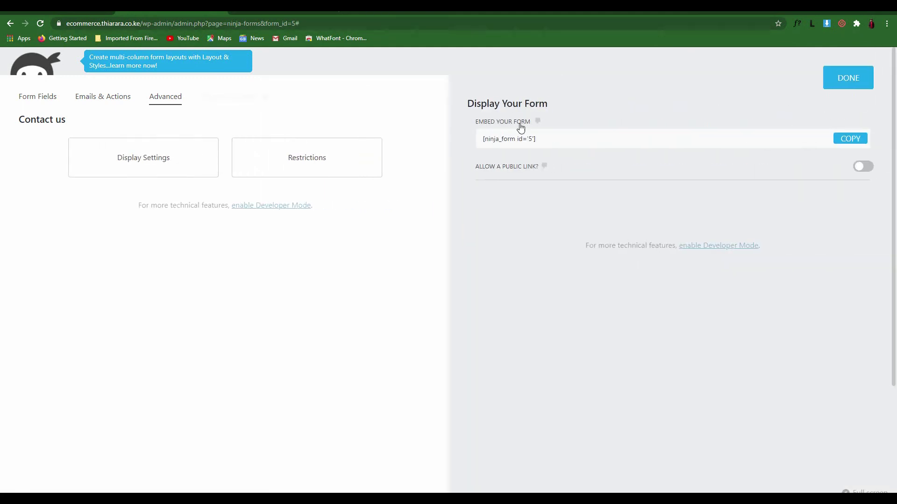
{"action": "left_click_drag", "start_coordinate": [554, 141], "coordinate": [470, 144]}
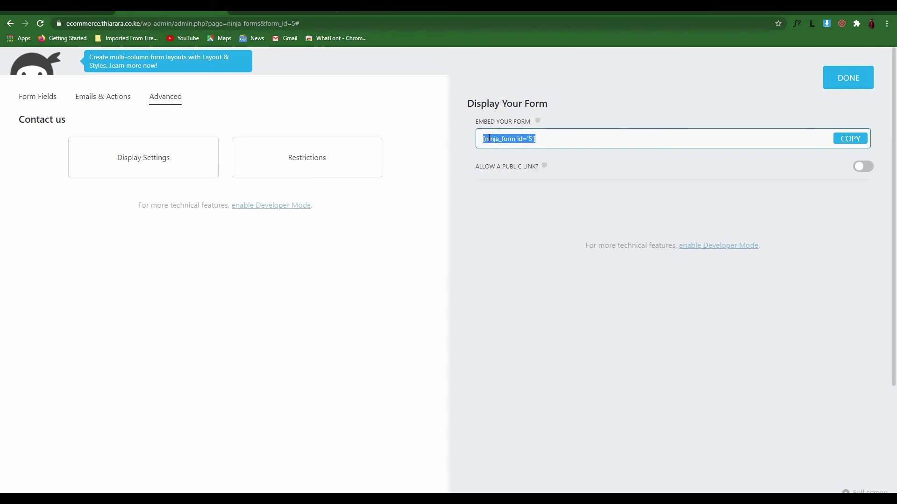
{"action": "left_click", "coordinate": [854, 139]}
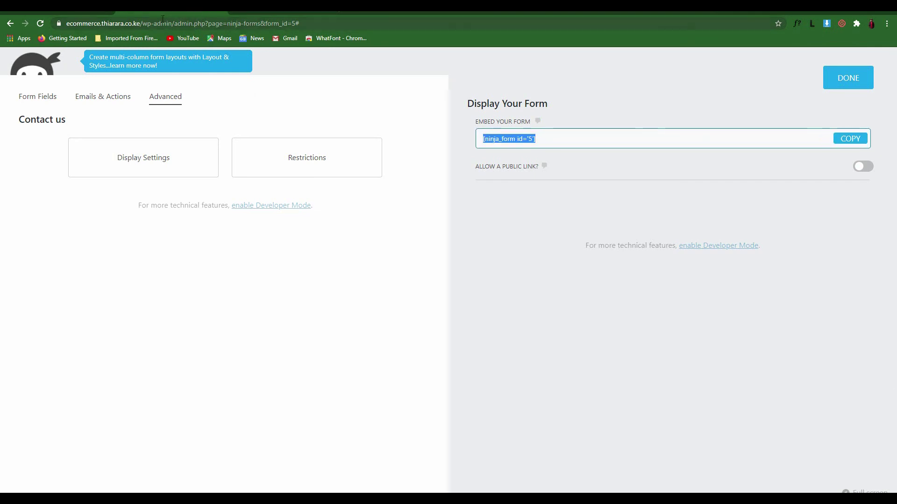
Step: Go to the site's WordPress dashboard and create a new page titled "Ninja form"
{"action": "left_click", "coordinate": [45, 12]}
{"action": "mouse_move", "coordinate": [37, 55]}
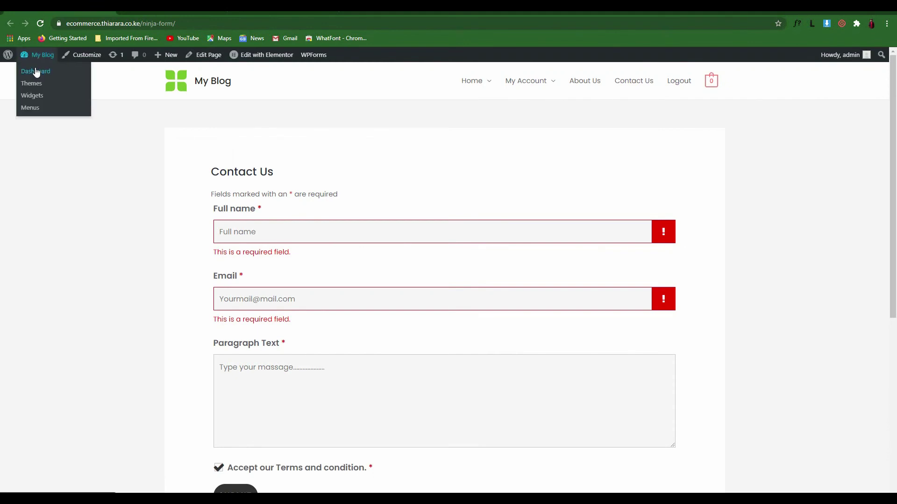
{"action": "left_click", "coordinate": [37, 72]}
{"action": "mouse_move", "coordinate": [47, 164]}
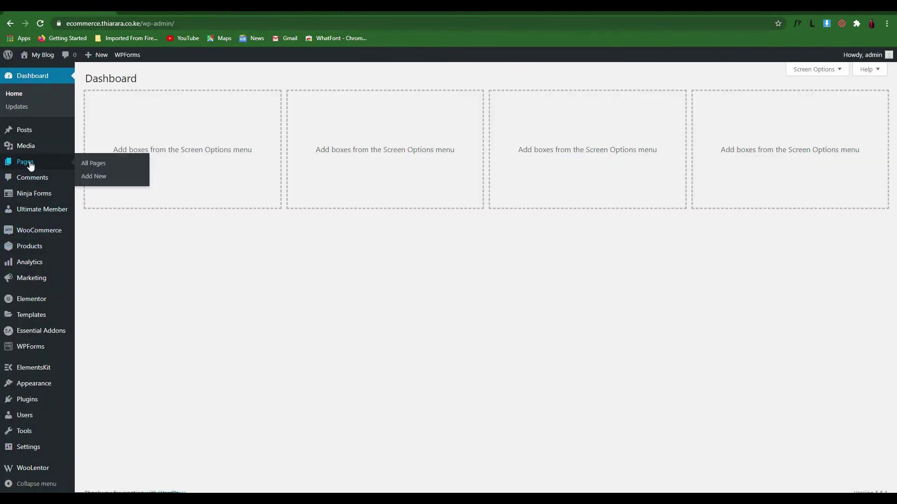
{"action": "left_click", "coordinate": [100, 180]}
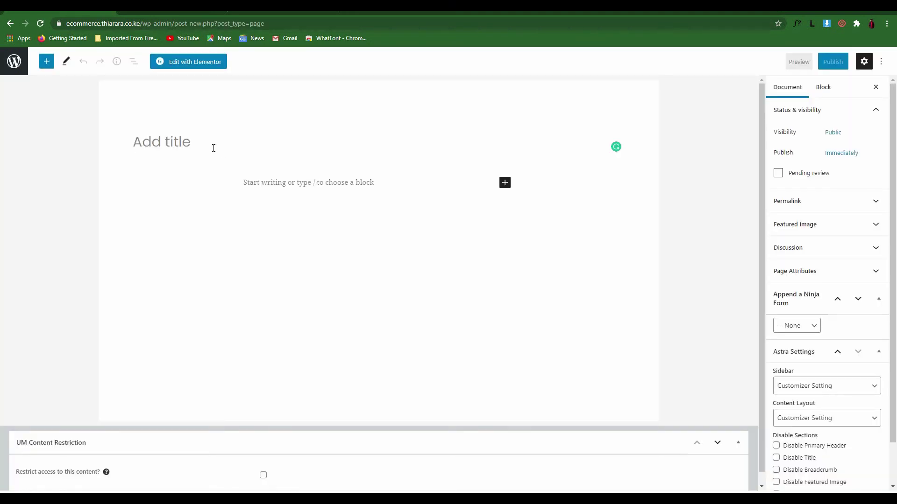
{"action": "type", "text": "Ninja form"}
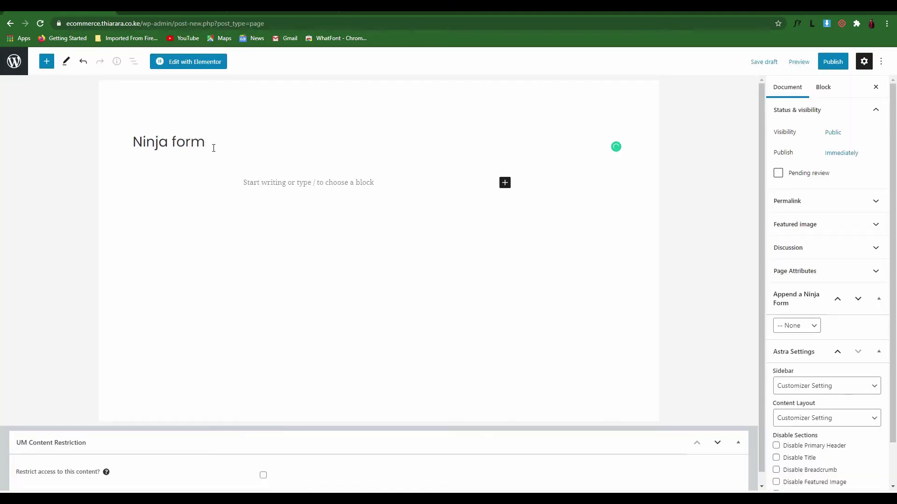
Step: Add a Shortcode block below the page title and paste [ninja_form id='5'] into it
{"action": "left_click", "coordinate": [257, 183]}
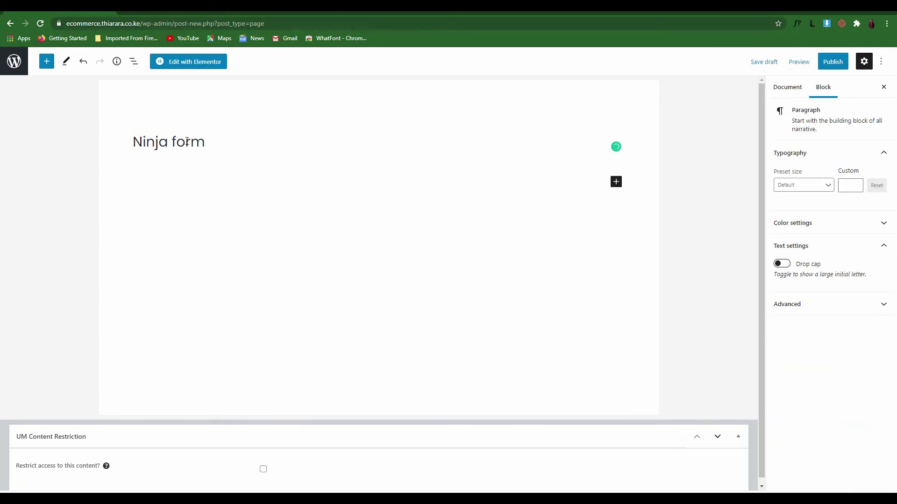
{"action": "left_click", "coordinate": [47, 63]}
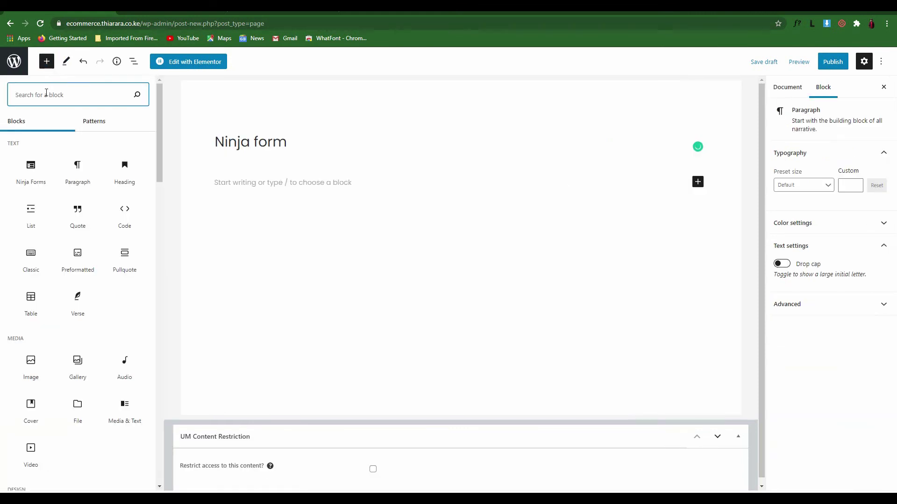
{"action": "type", "text": "sho"}
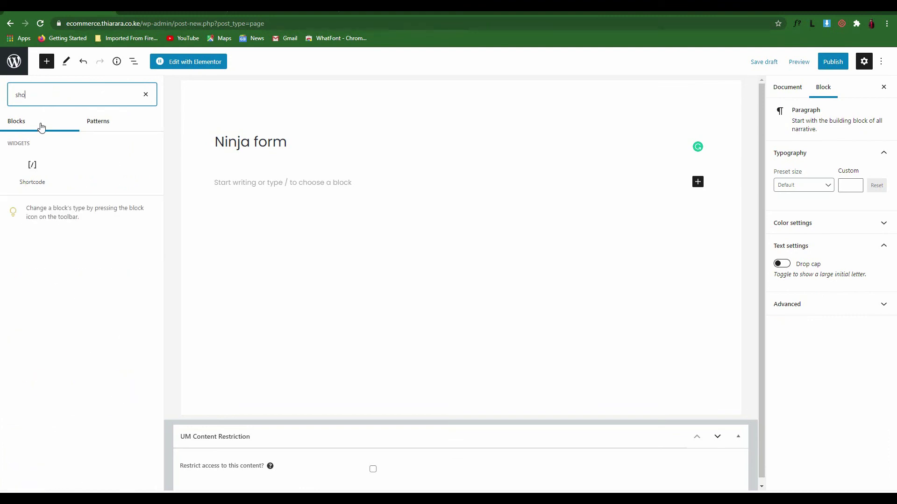
{"action": "left_click", "coordinate": [40, 177]}
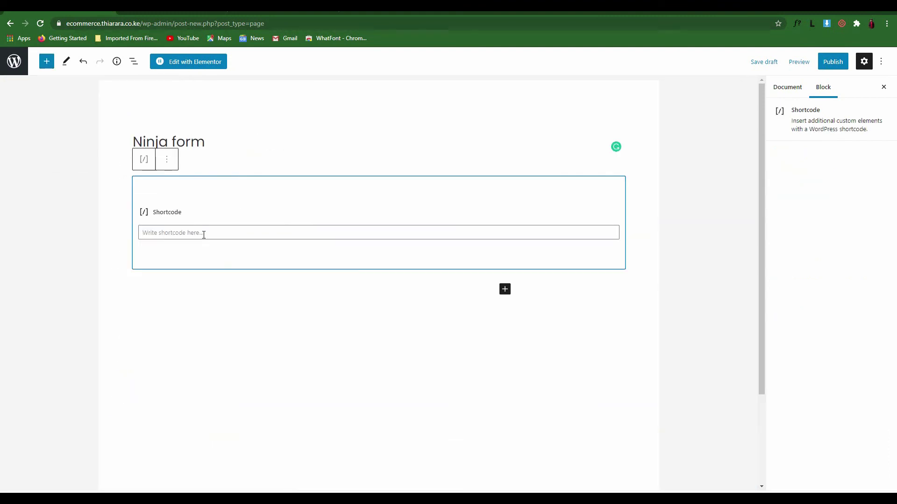
{"action": "key", "text": "ctrl+v"}
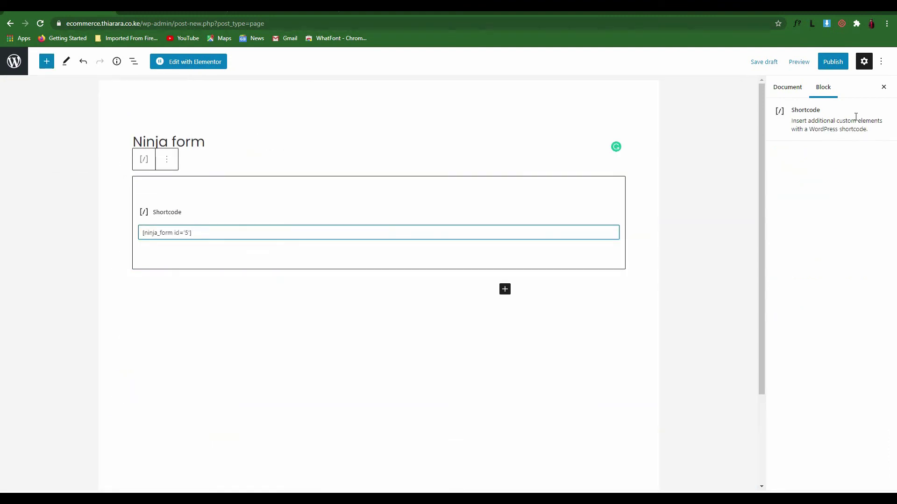
Step: Publish the page and try to disable its title in the Astra settings
{"action": "left_click", "coordinate": [829, 62]}
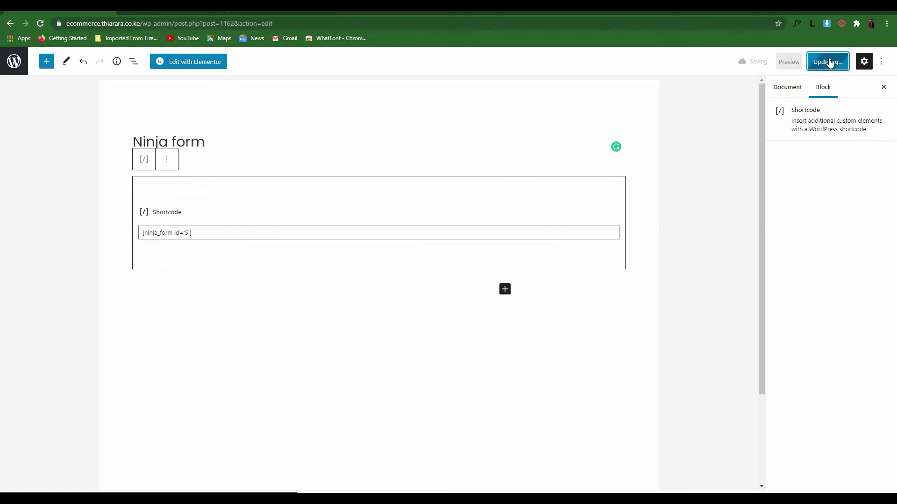
{"action": "left_click", "coordinate": [787, 89]}
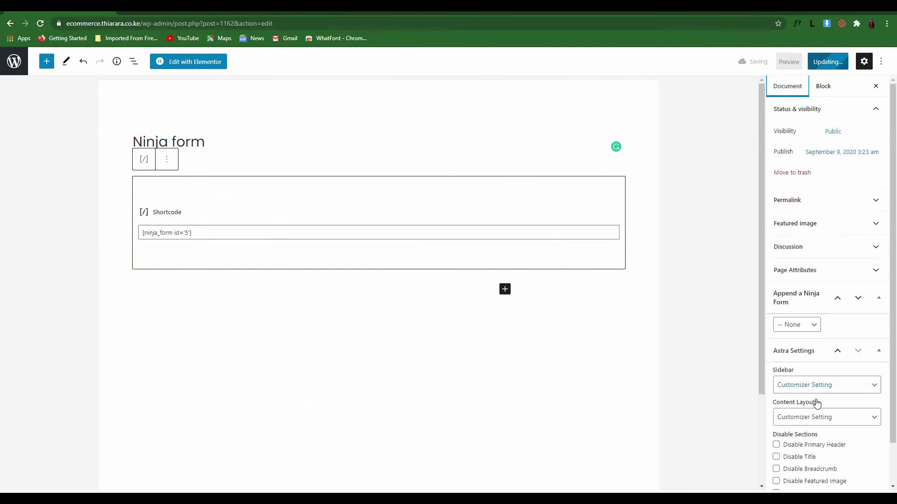
{"action": "scroll", "coordinate": [816, 403], "scroll_direction": "down", "scroll_amount": 1}
{"action": "left_click", "coordinate": [776, 411]}
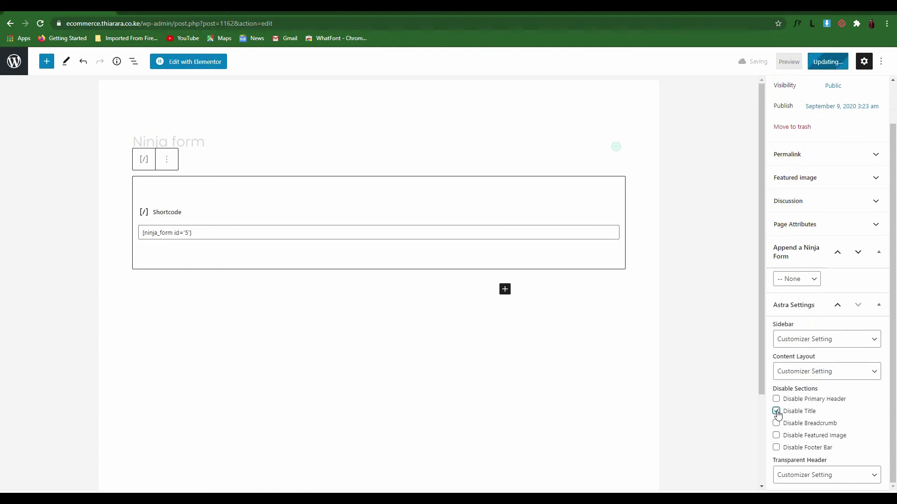
Step: Open the published page in a new browser tab
{"action": "right_click", "coordinate": [89, 472]}
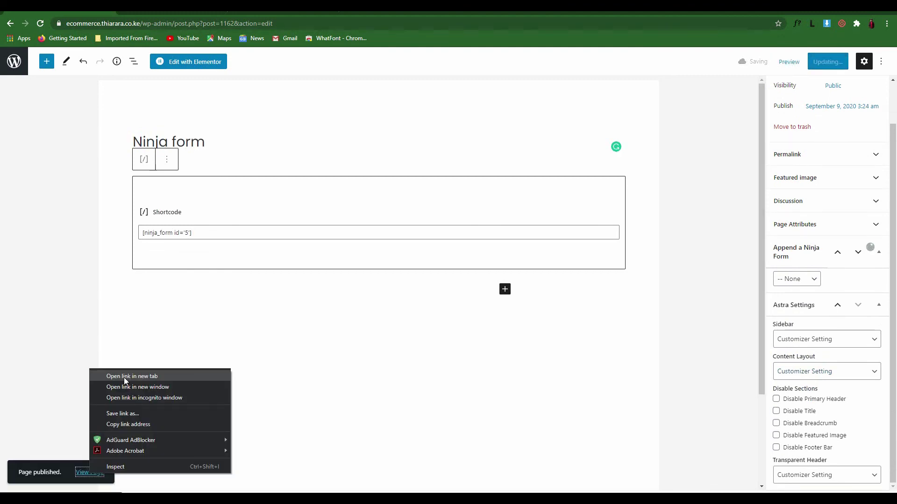
{"action": "left_click", "coordinate": [56, 449]}
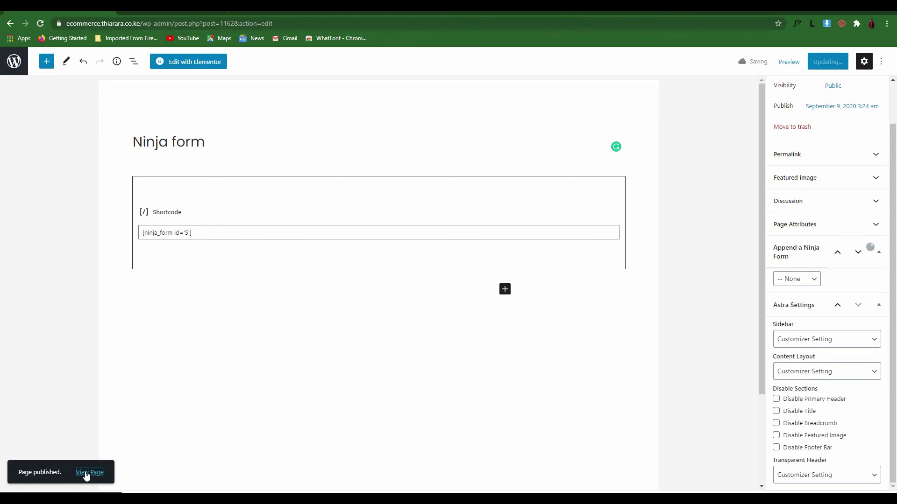
{"action": "right_click", "coordinate": [86, 473]}
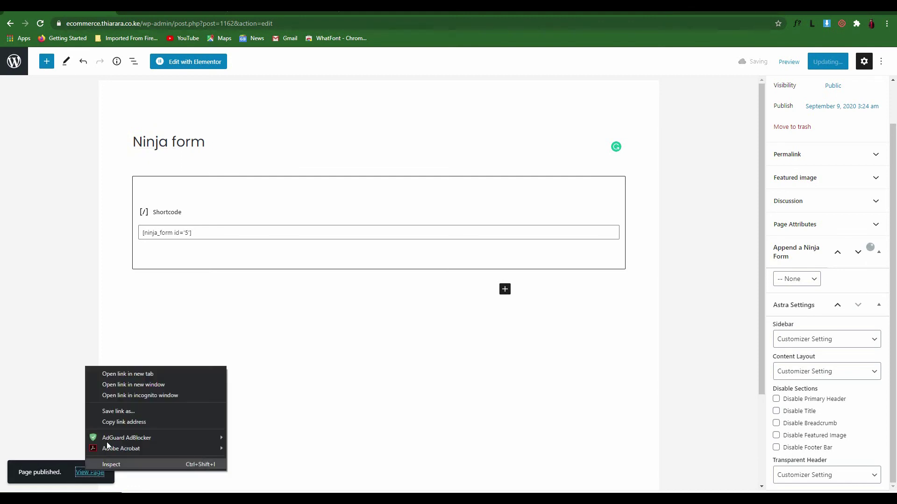
{"action": "left_click", "coordinate": [133, 375]}
{"action": "left_click", "coordinate": [187, 6]}
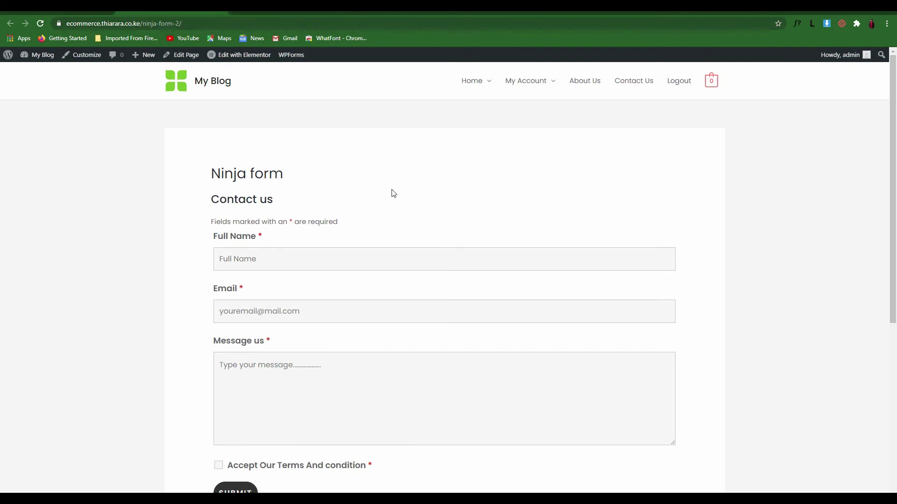
Step: Examine the embedded contact form and the page title above it on the published page
{"action": "scroll", "coordinate": [527, 183], "scroll_direction": "down", "scroll_amount": 4}
{"action": "scroll", "coordinate": [527, 183], "scroll_direction": "up", "scroll_amount": 4}
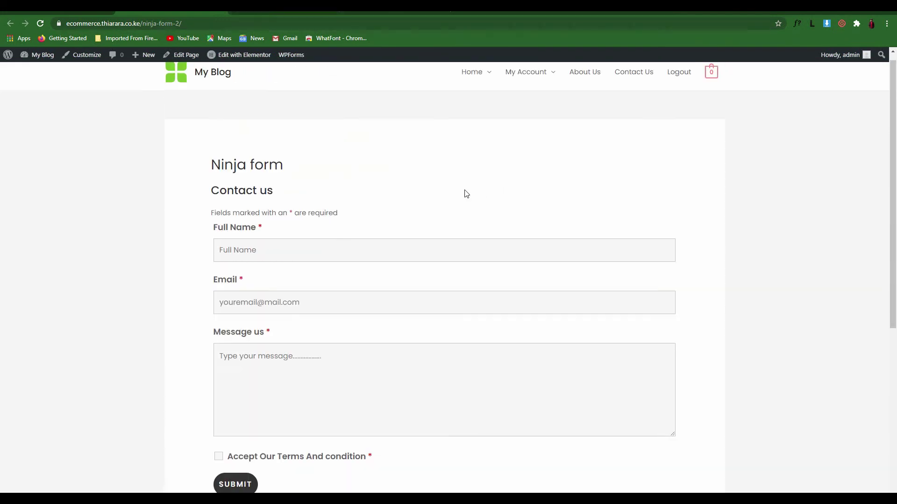
{"action": "scroll", "coordinate": [566, 199], "scroll_direction": "down", "scroll_amount": 5}
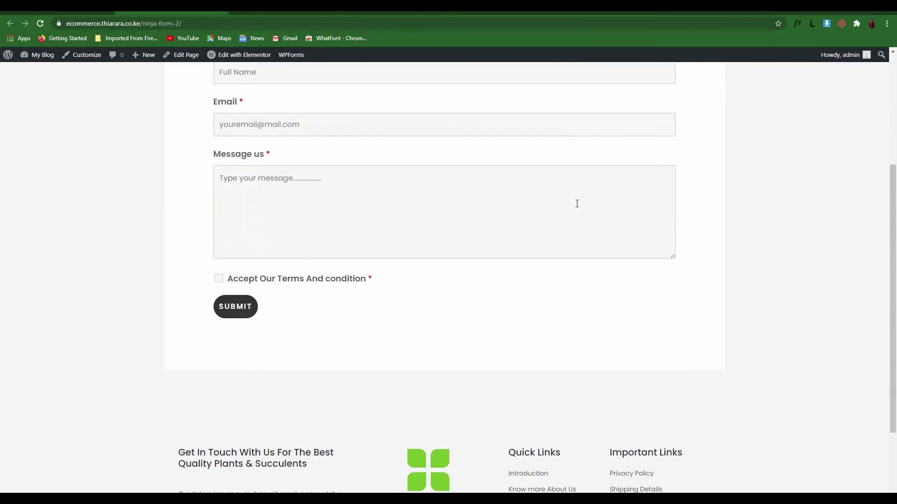
{"action": "scroll", "coordinate": [453, 226], "scroll_direction": "up", "scroll_amount": 5}
{"action": "left_click_drag", "start_coordinate": [309, 180], "coordinate": [211, 178]}
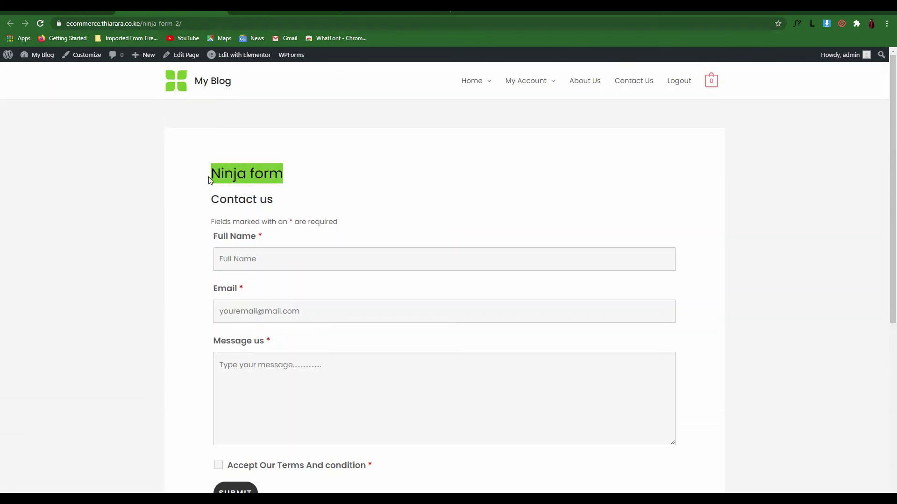
{"action": "left_click", "coordinate": [329, 180]}
{"action": "left_click_drag", "start_coordinate": [302, 182], "coordinate": [196, 176]}
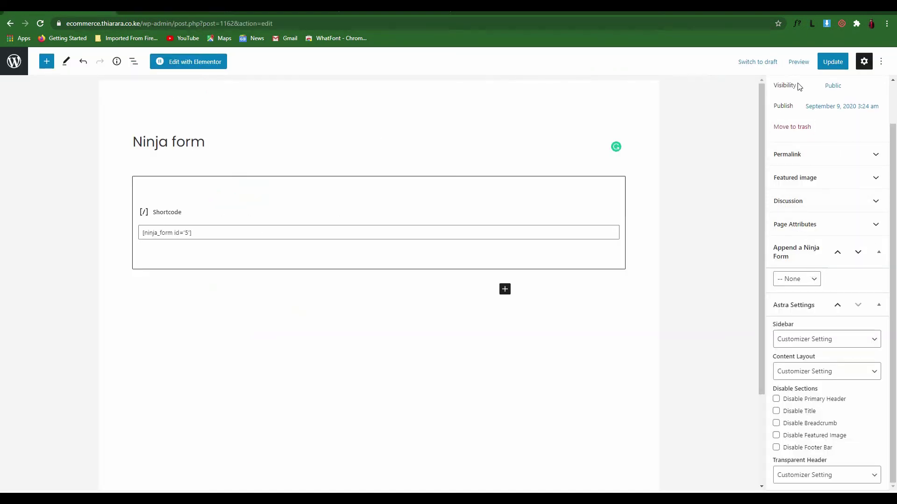
Step: Disable the page's title in the Astra settings and update the page
{"action": "left_click", "coordinate": [776, 411]}
{"action": "left_click", "coordinate": [831, 63]}
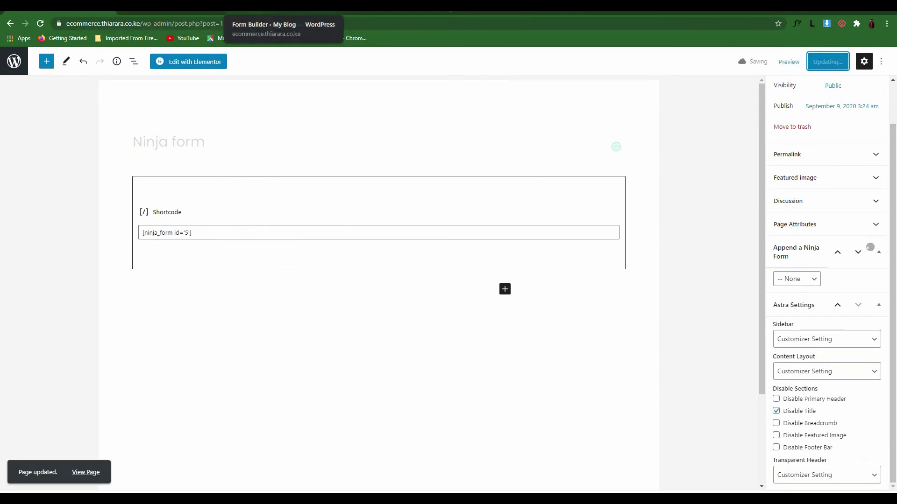
Step: Reload the published page and check the contact form without the page title
{"action": "left_click", "coordinate": [140, 14]}
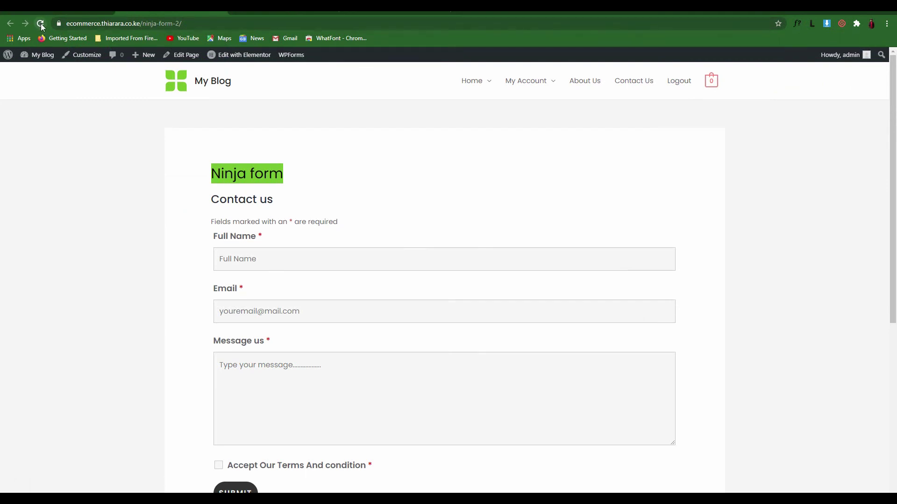
{"action": "left_click", "coordinate": [41, 23]}
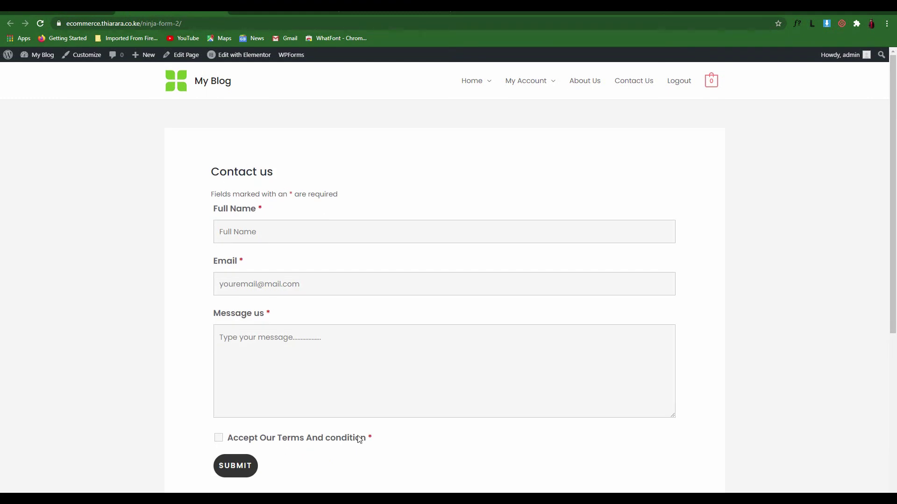
{"action": "left_click", "coordinate": [276, 235]}
{"action": "scroll", "coordinate": [280, 224], "scroll_direction": "down", "scroll_amount": 2}
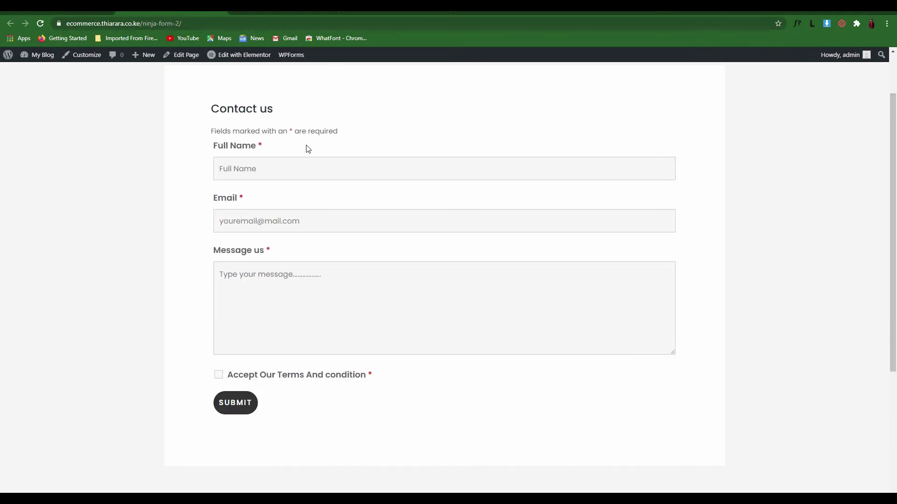